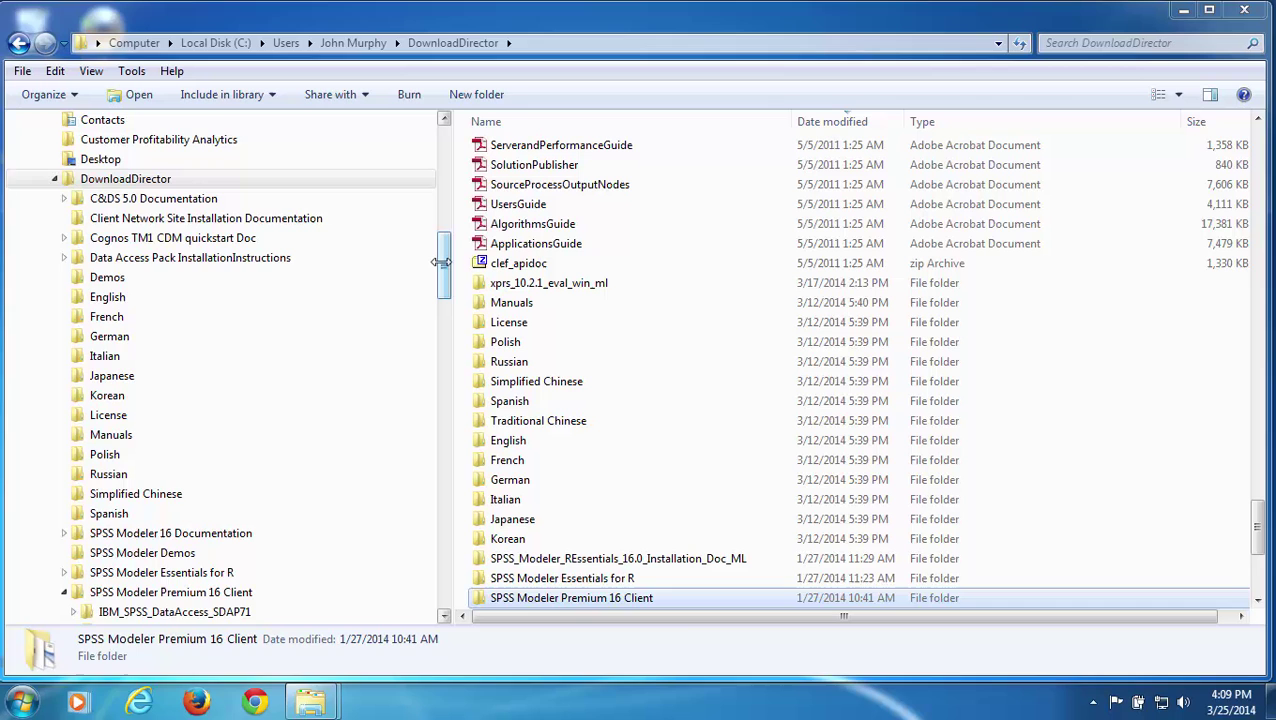
# Run SDAP_7.1_win64 as administrator from the Win64 folder of IBM_SPSS_DataAccess_SDAP71 under SPSS Modeler Premium 16 Client
pyautogui.moveTo(444, 268); pyautogui.dragTo(442, 298)
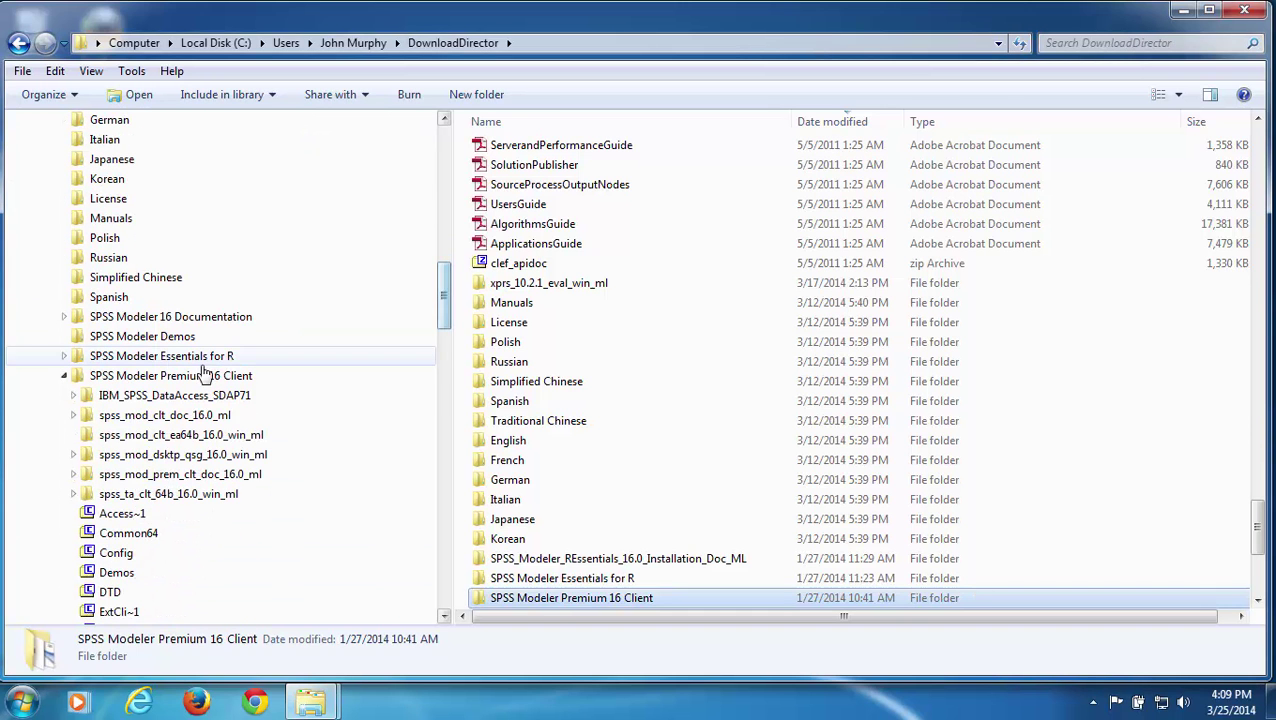
pyautogui.click(199, 397)
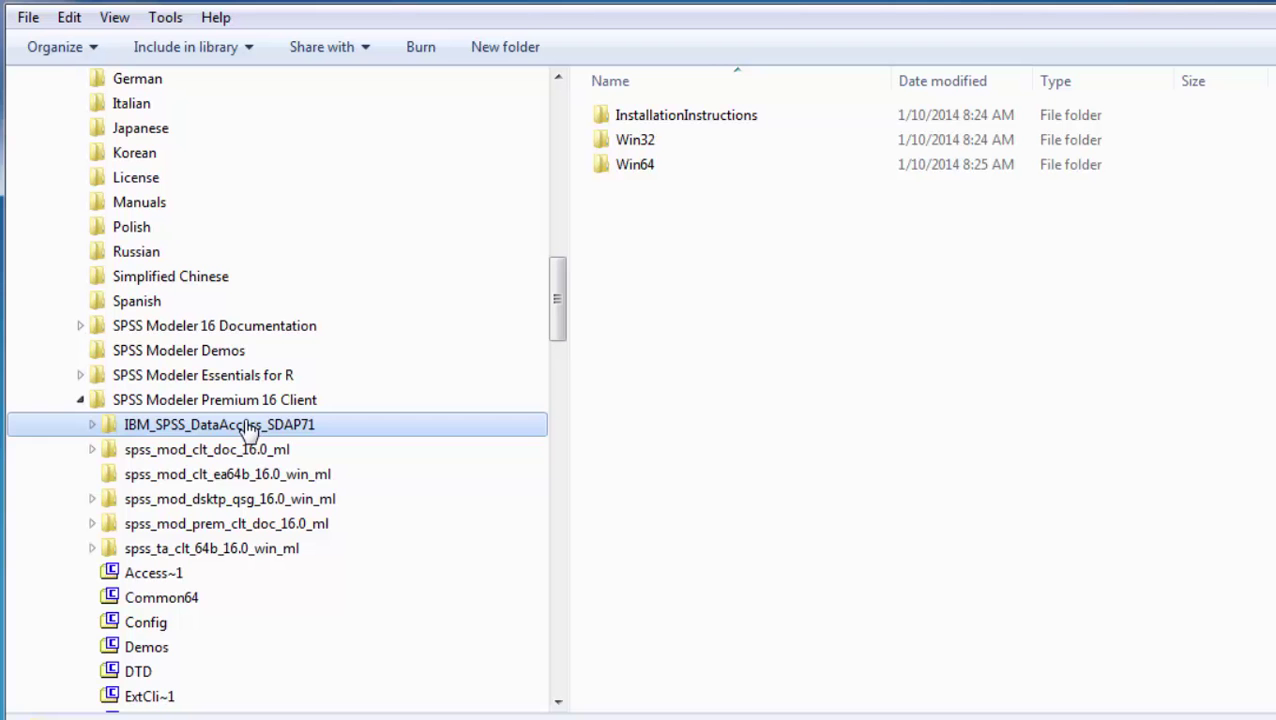
pyautogui.click(92, 425)
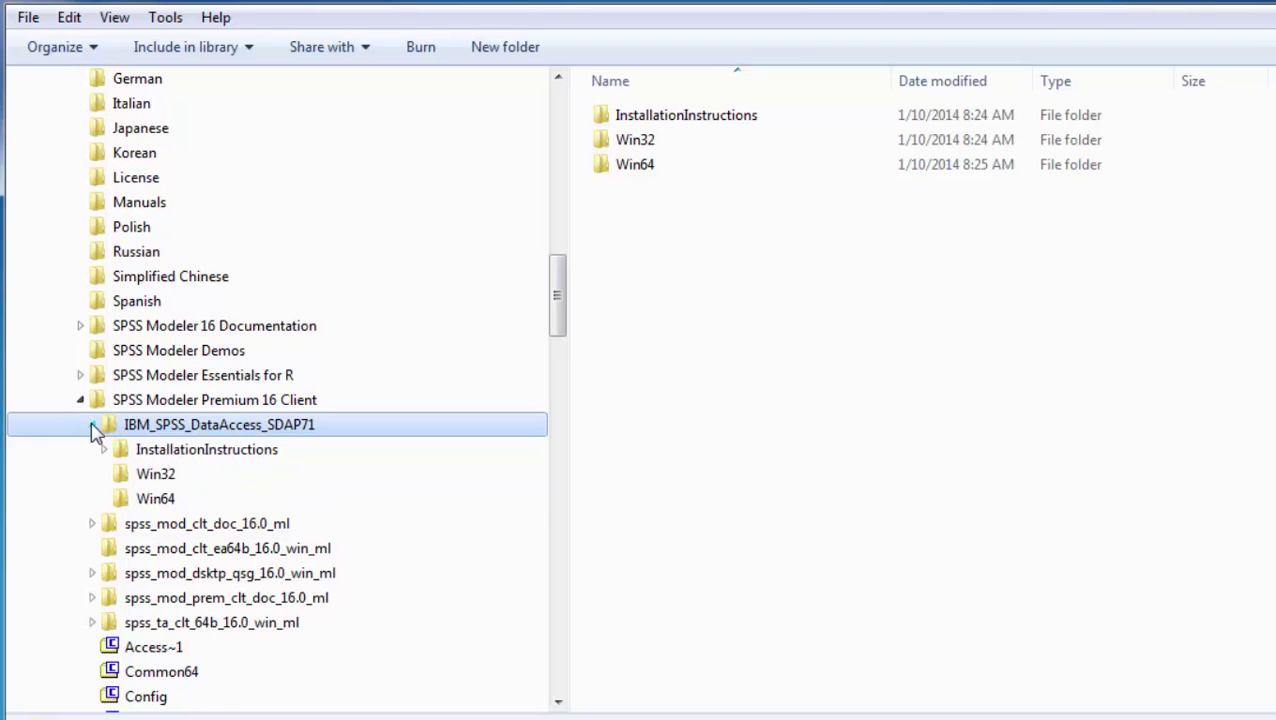
pyautogui.click(153, 500)
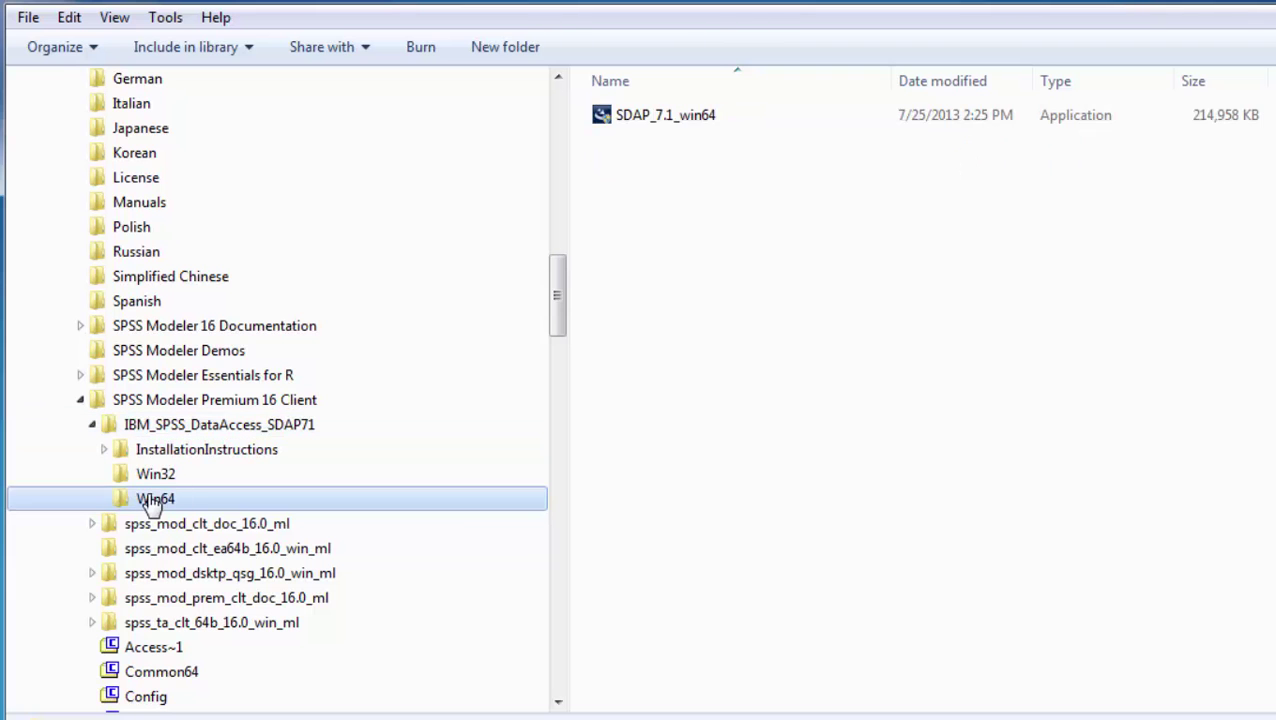
pyautogui.rightClick(612, 120)
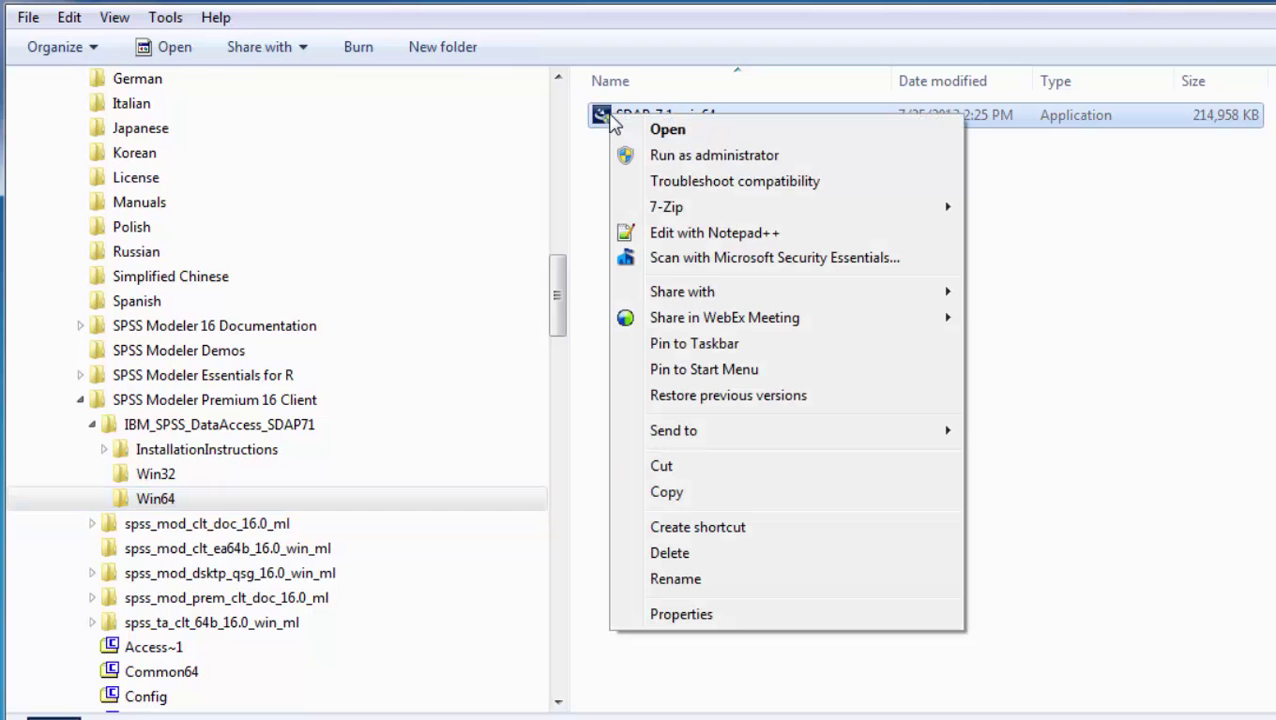
pyautogui.click(744, 160)
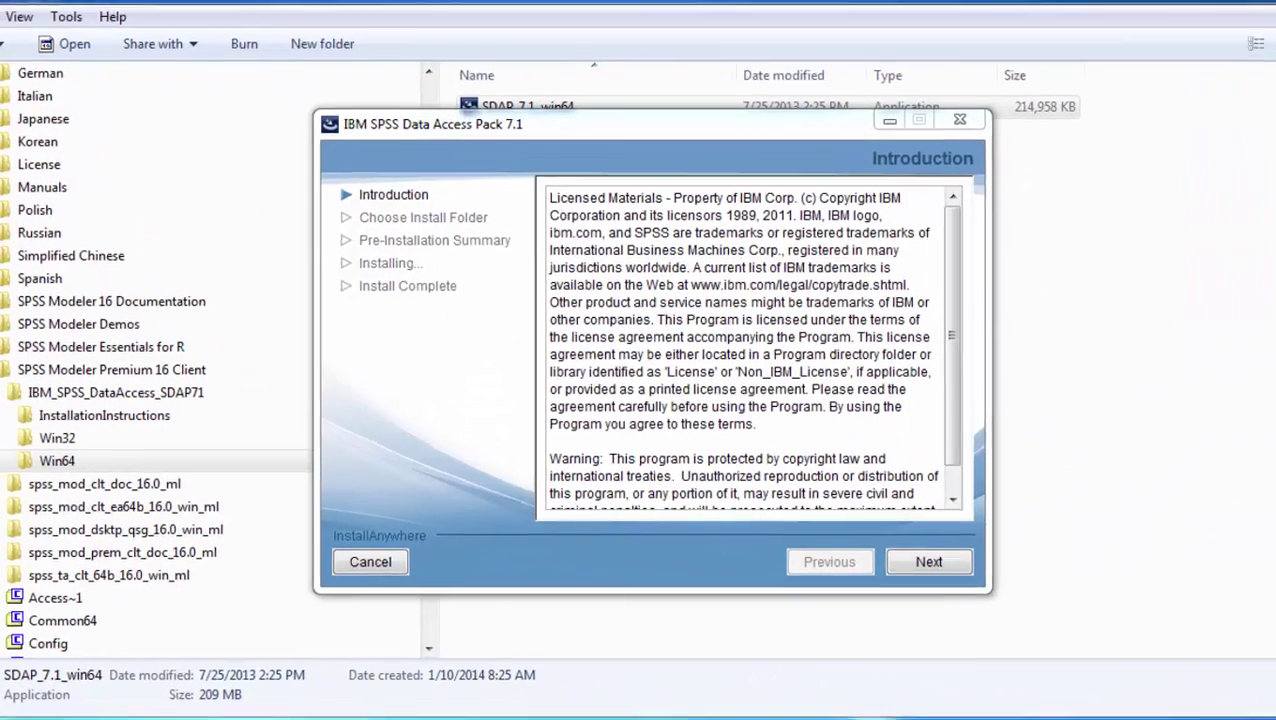
# Complete the IBM SPSS Data Access Pack 7.1 installer, accepting the license terms and keeping the proposed install folder
pyautogui.press('Return')
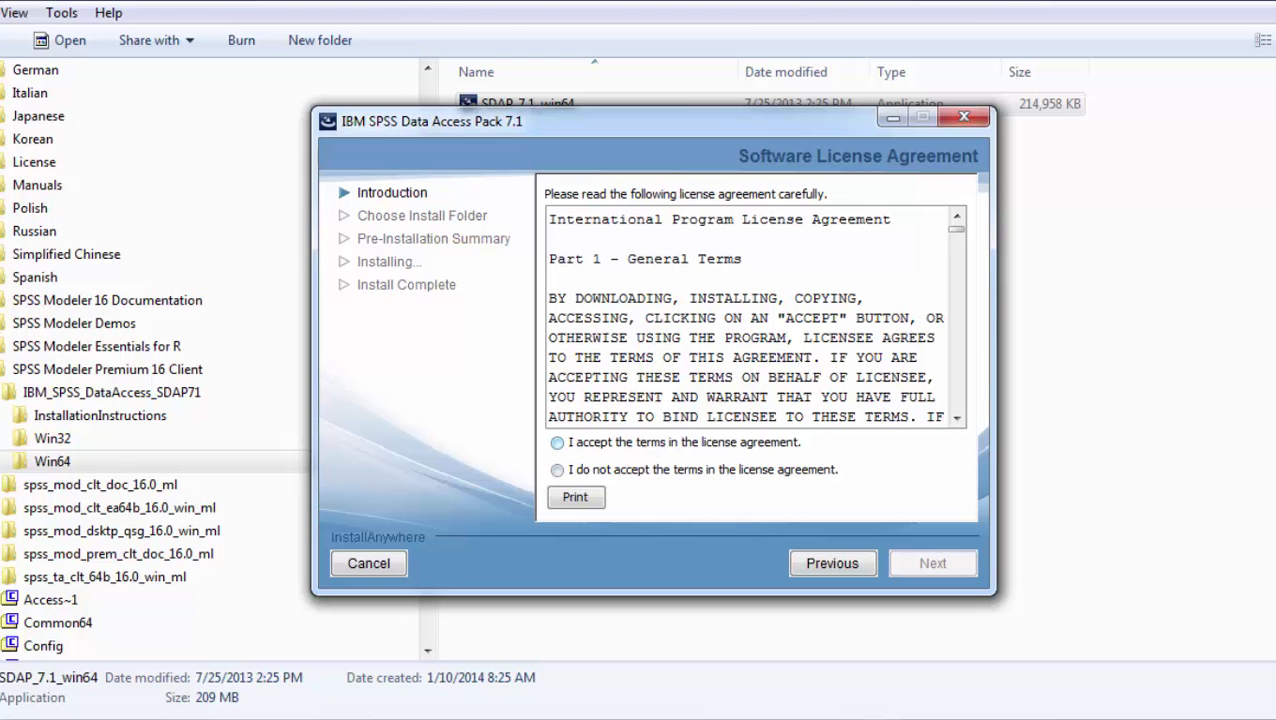
pyautogui.click(557, 442)
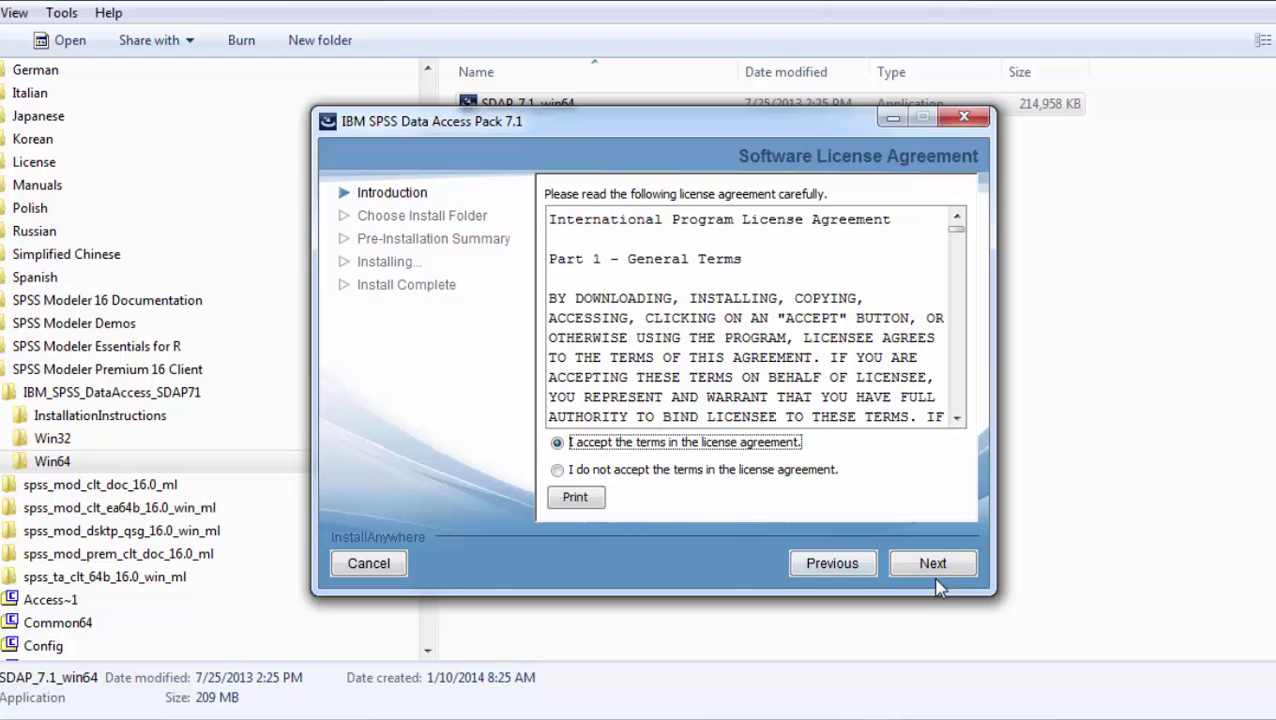
pyautogui.press('Return')
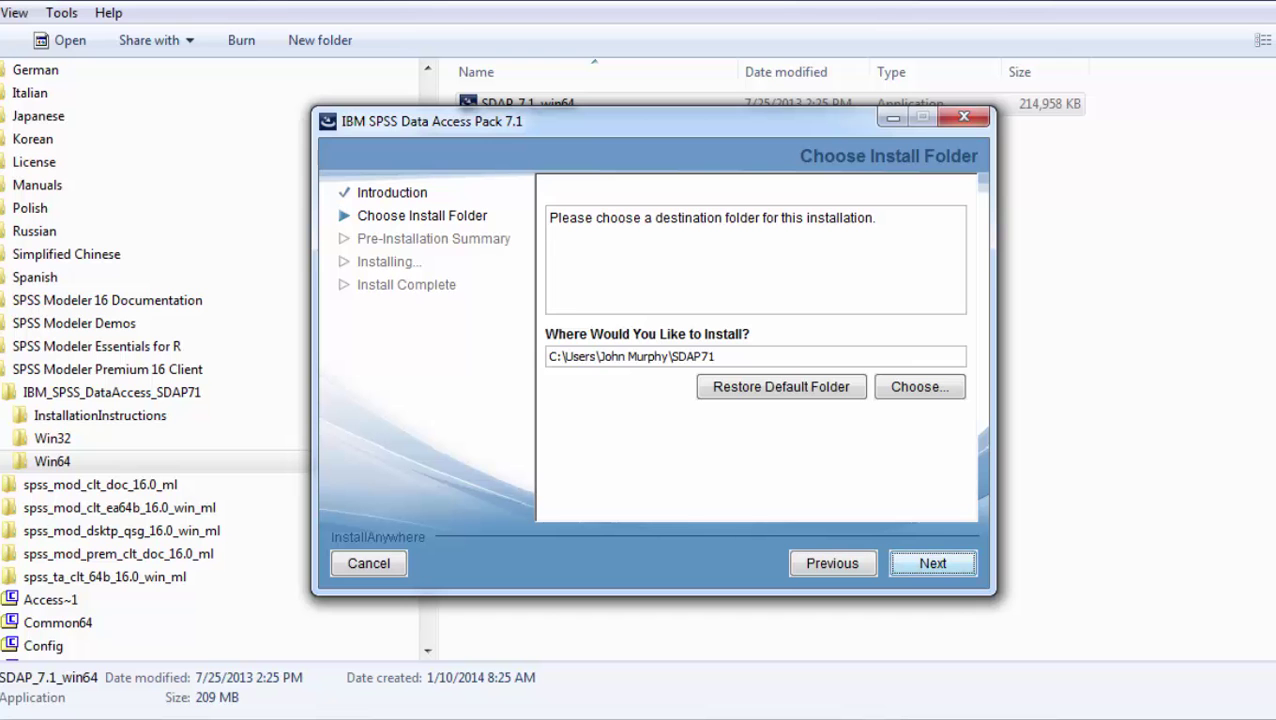
pyautogui.press('Return')
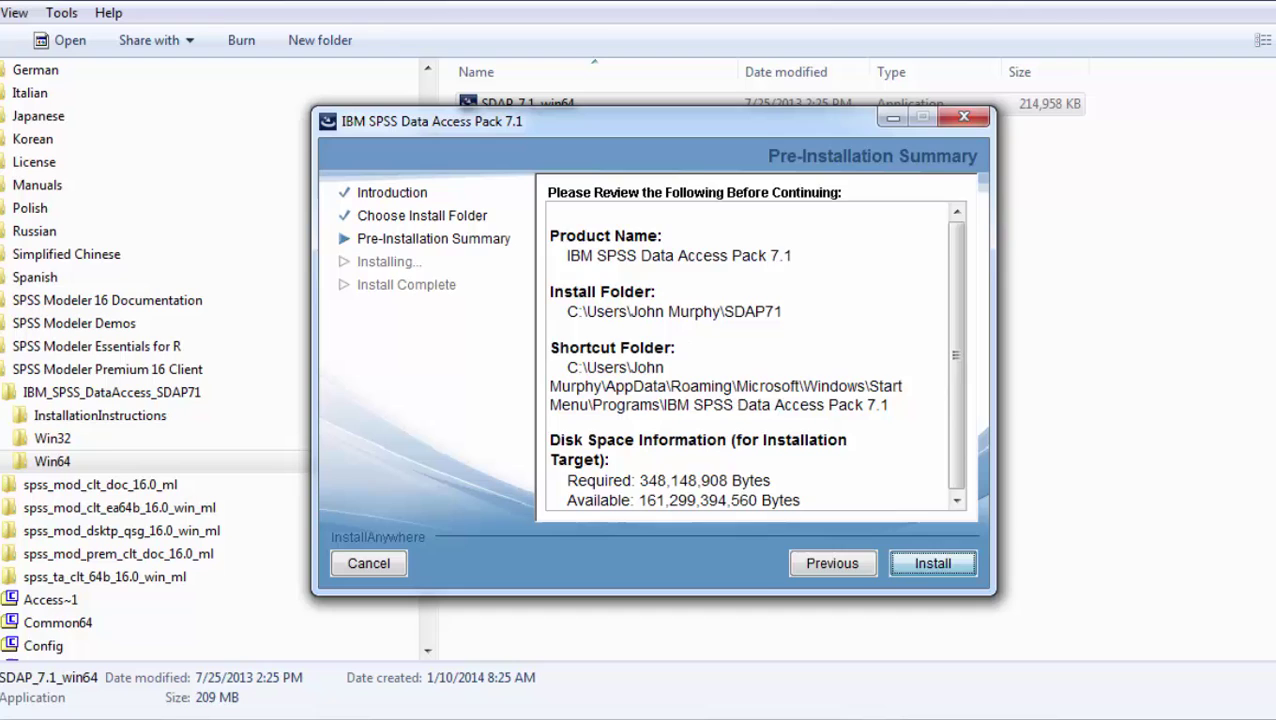
pyautogui.press('Return')
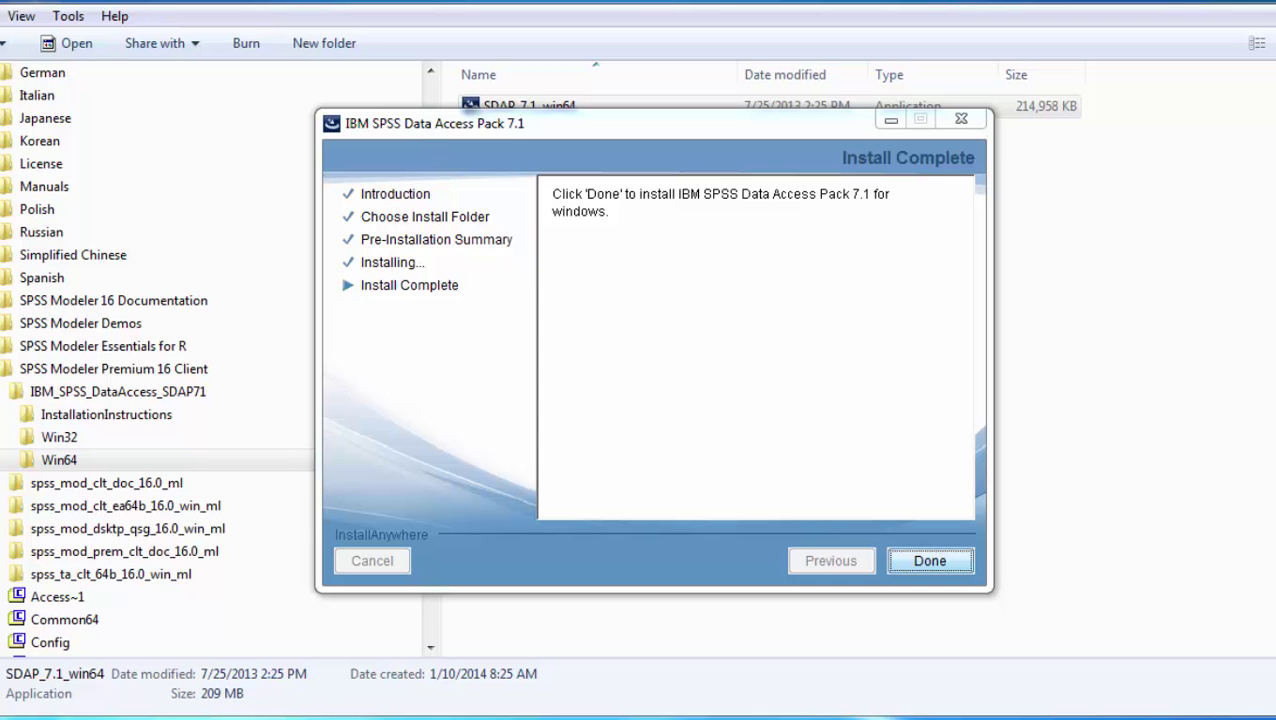
pyautogui.press('Return')
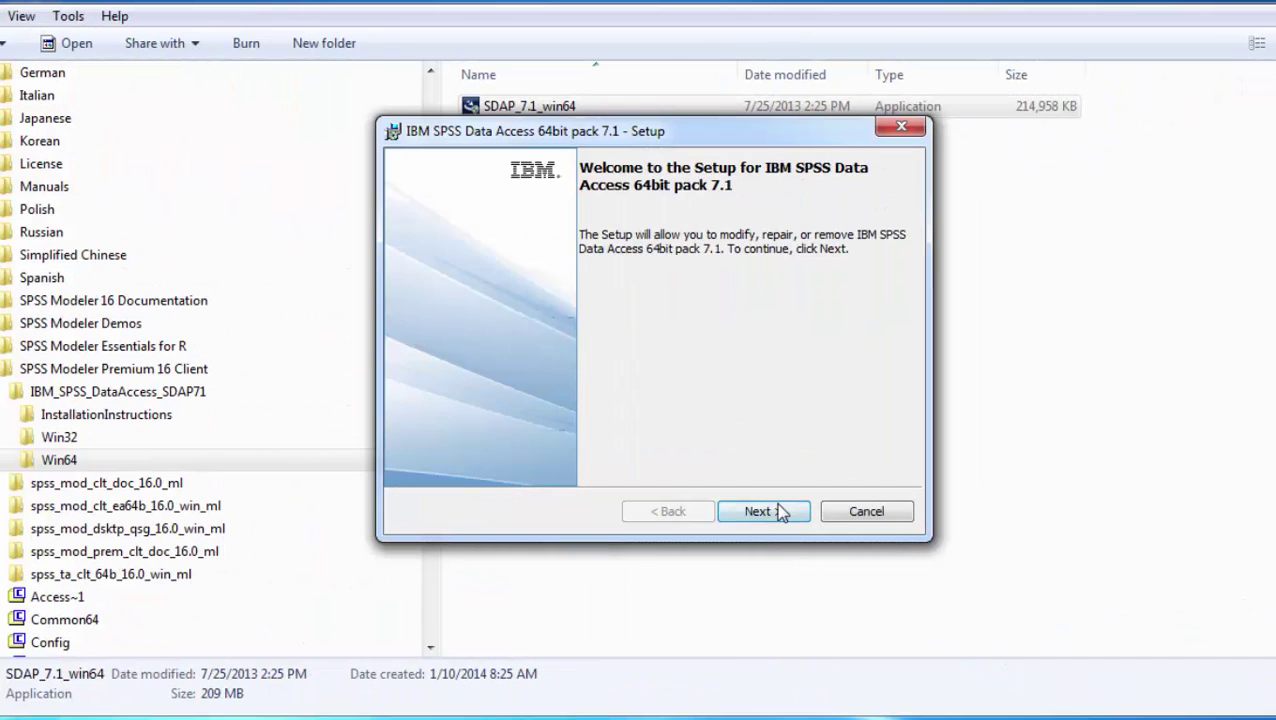
# Choose Modify in the 64bit pack setup, keeping the DB2 Wire Protocol driver installed and the Informix Wire Protocol driver unavailable
pyautogui.click(781, 512)
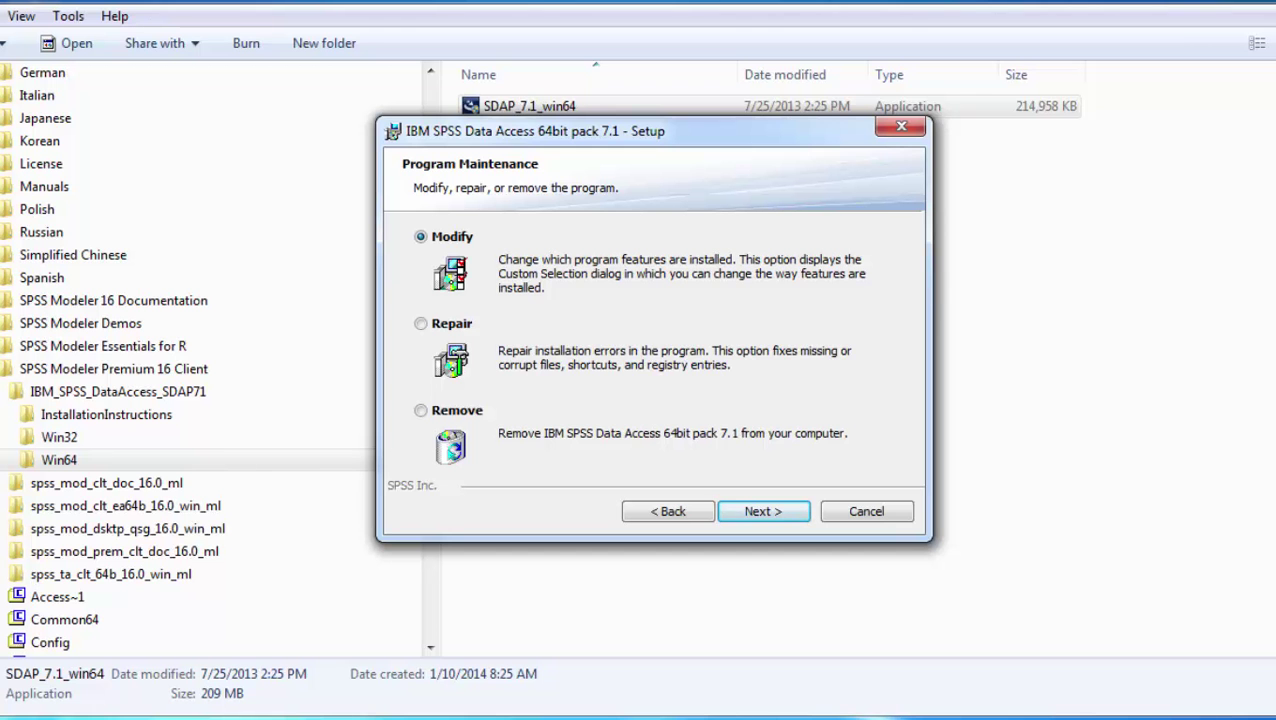
pyautogui.press('Return')
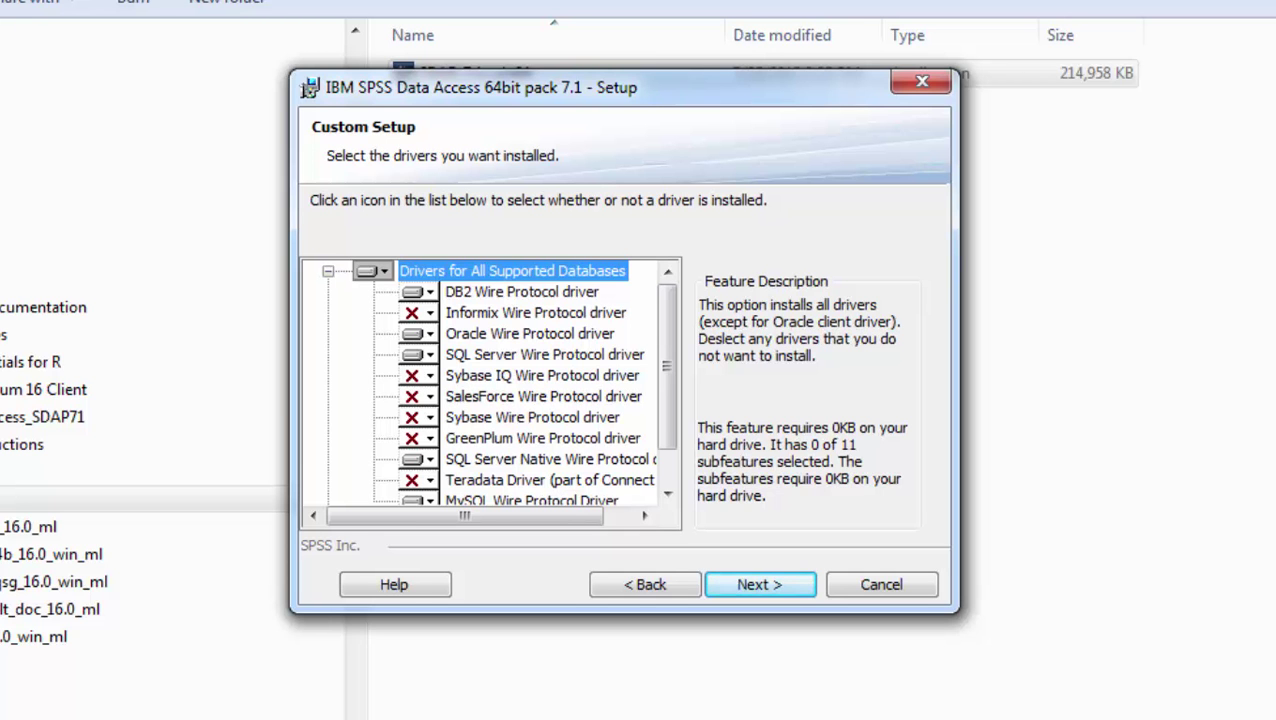
pyautogui.click(418, 291)
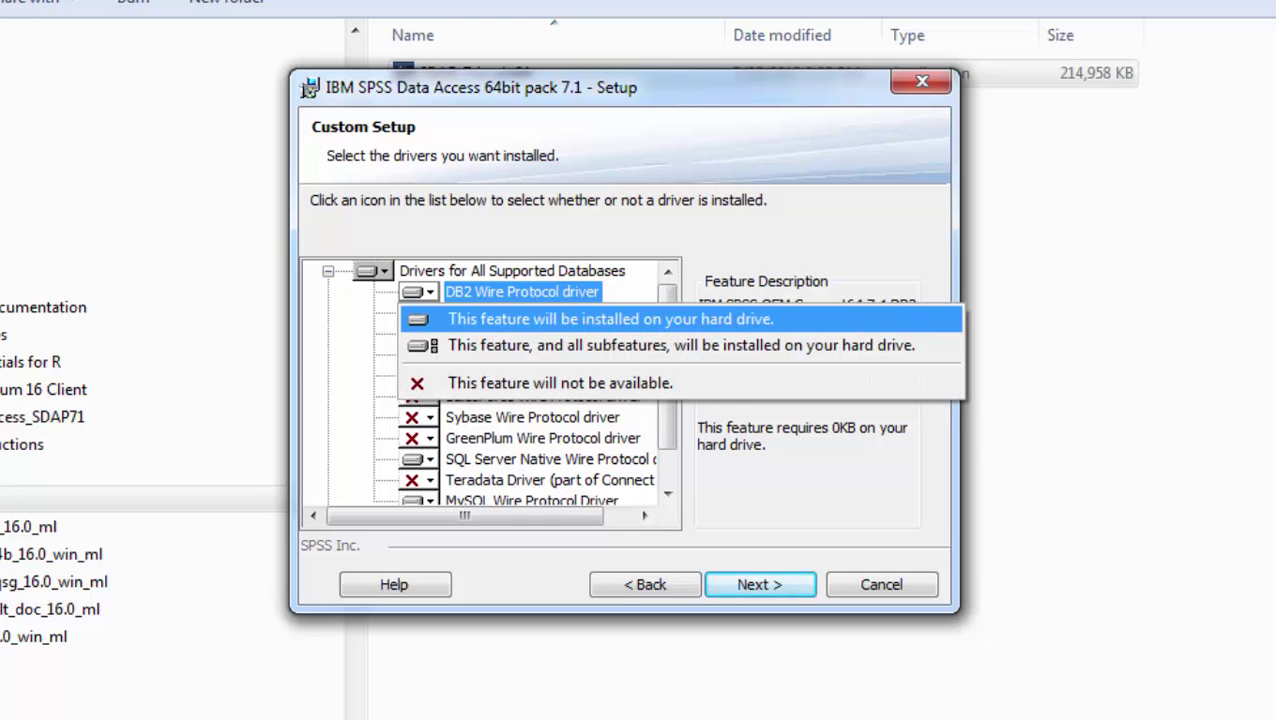
pyautogui.press('Return')
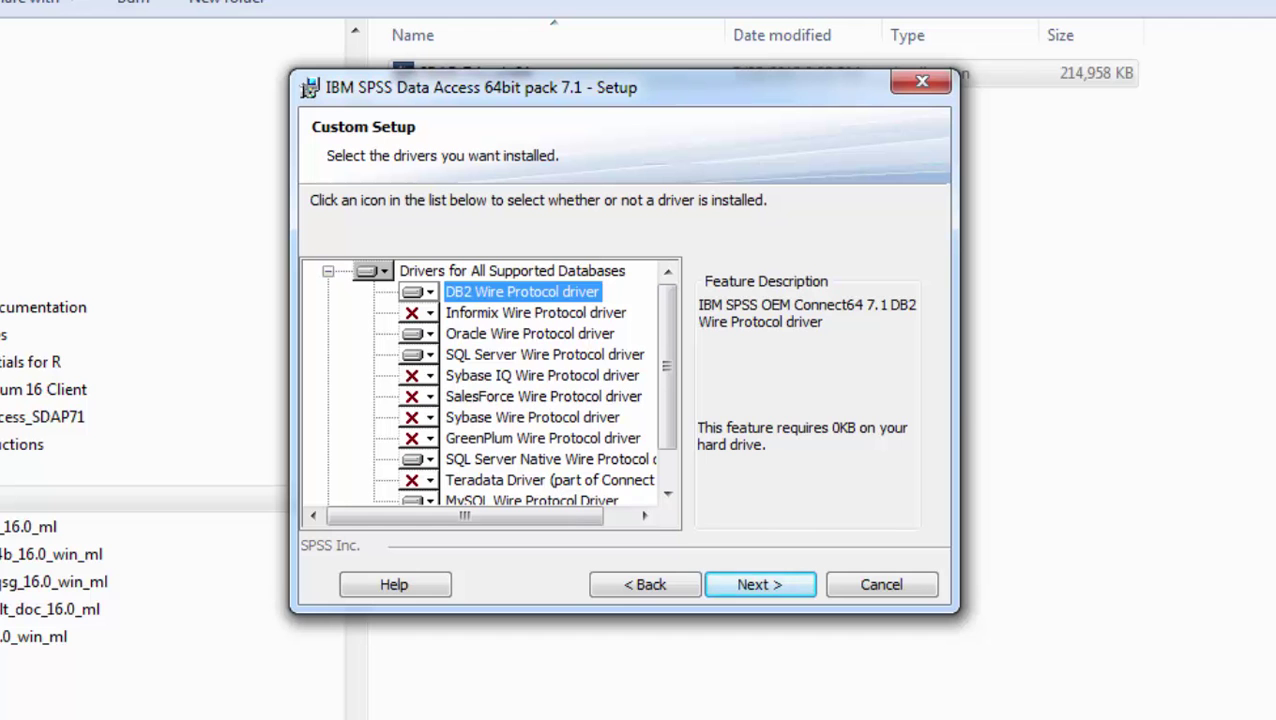
pyautogui.click(418, 312)
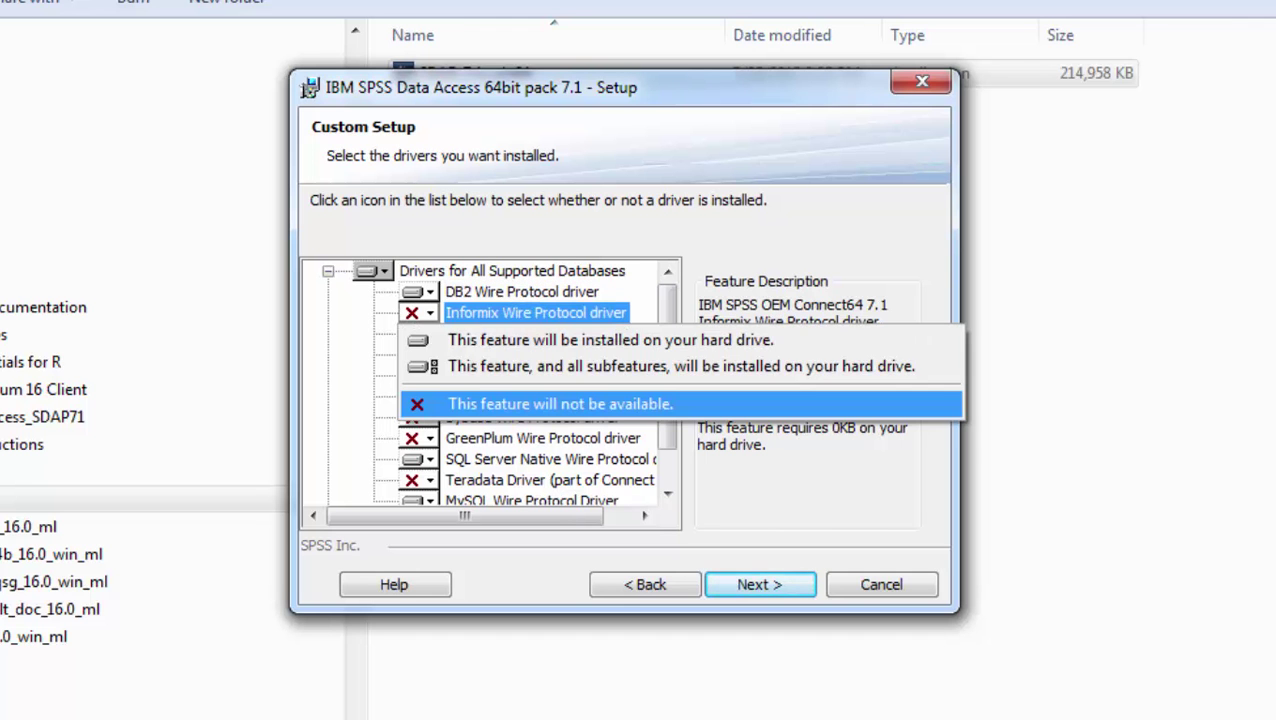
pyautogui.press('Return')
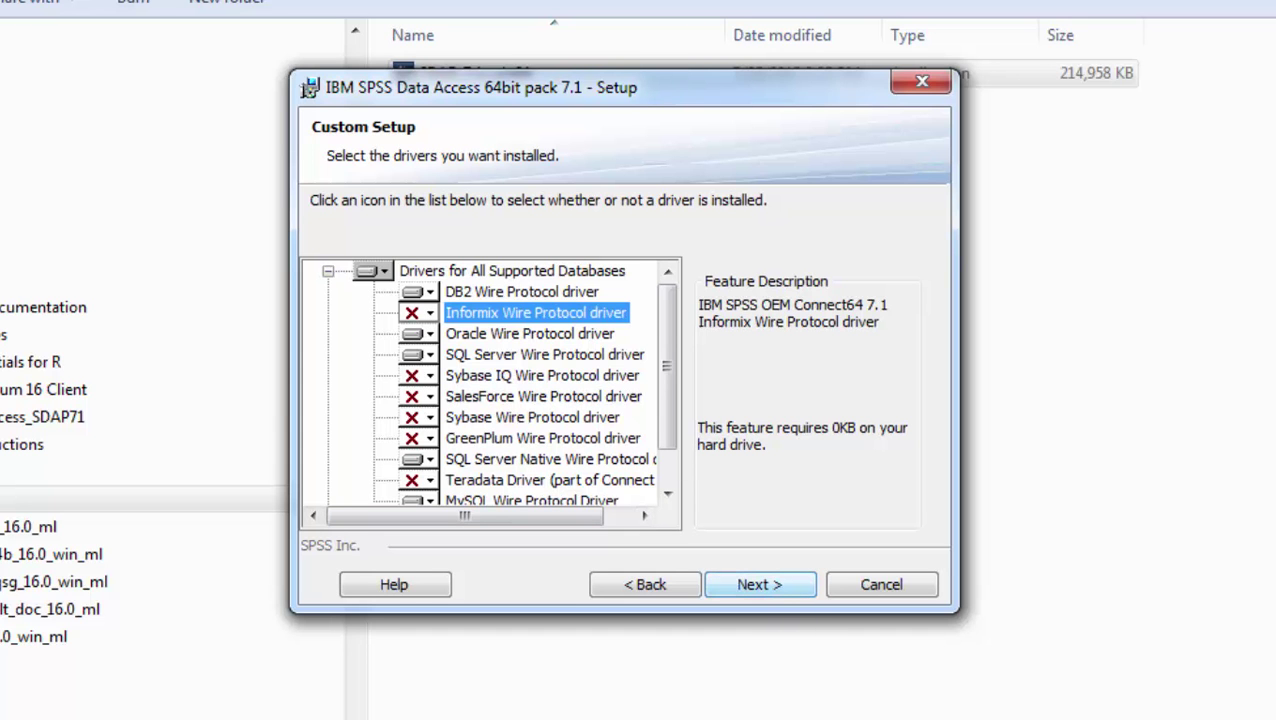
# Proceed past the driver selection, cancel the 64bit pack modification and exit the setup wizard
pyautogui.click(760, 584)
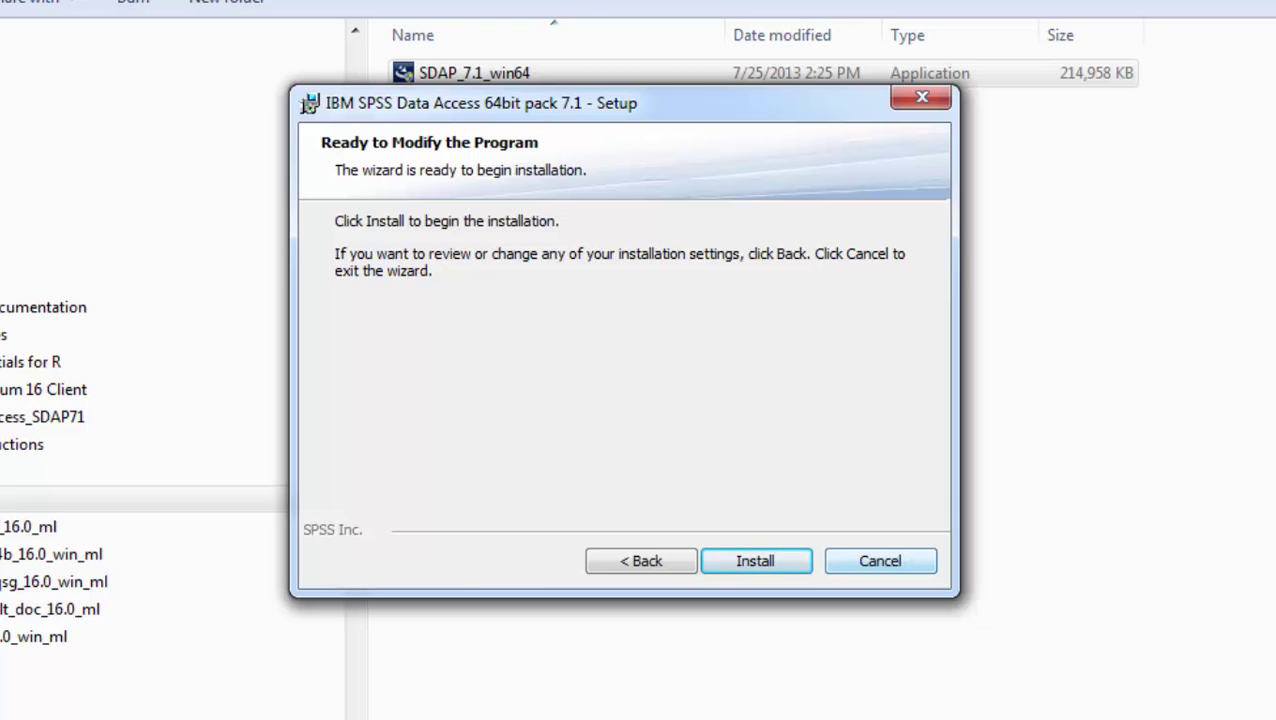
pyautogui.click(922, 97)
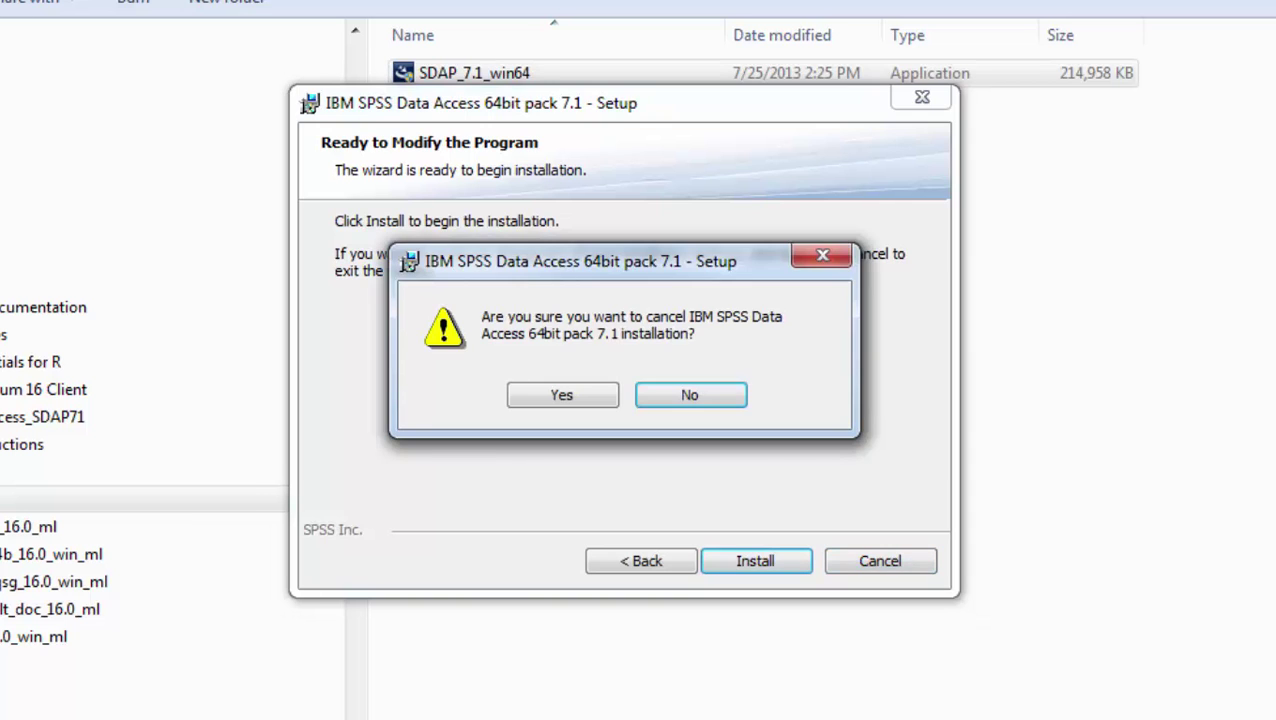
pyautogui.click(562, 395)
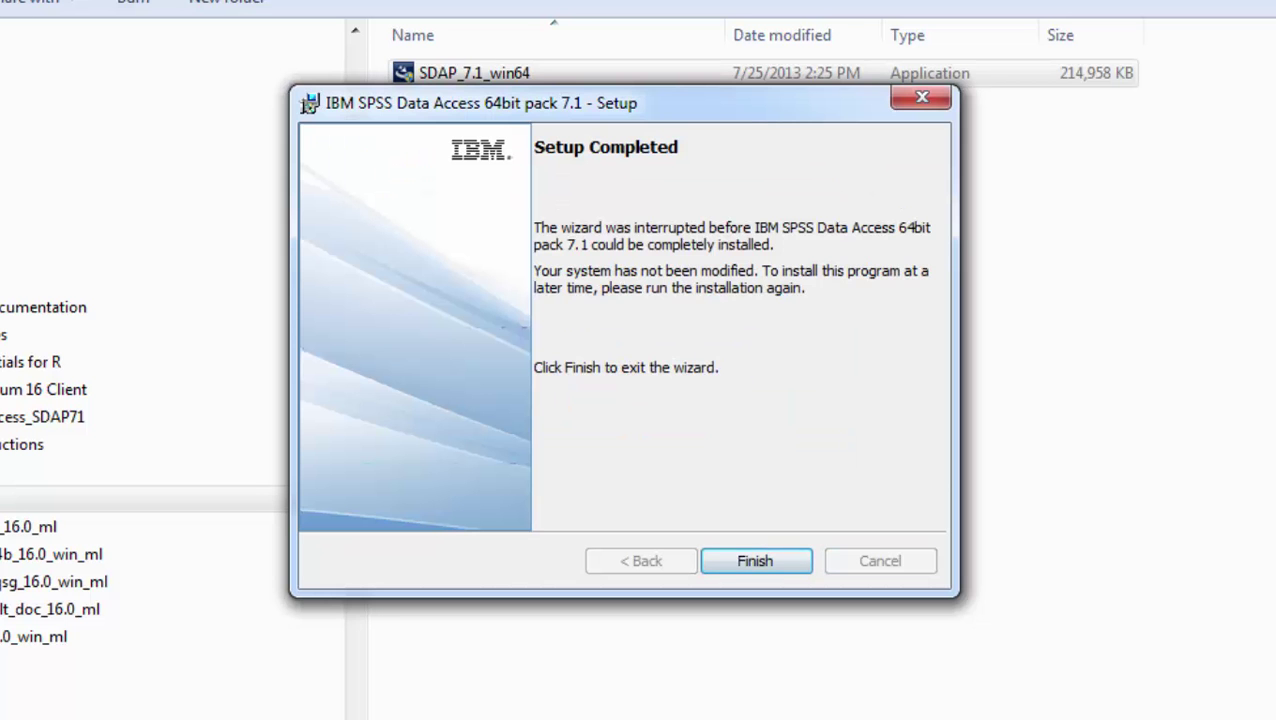
pyautogui.press('Return')
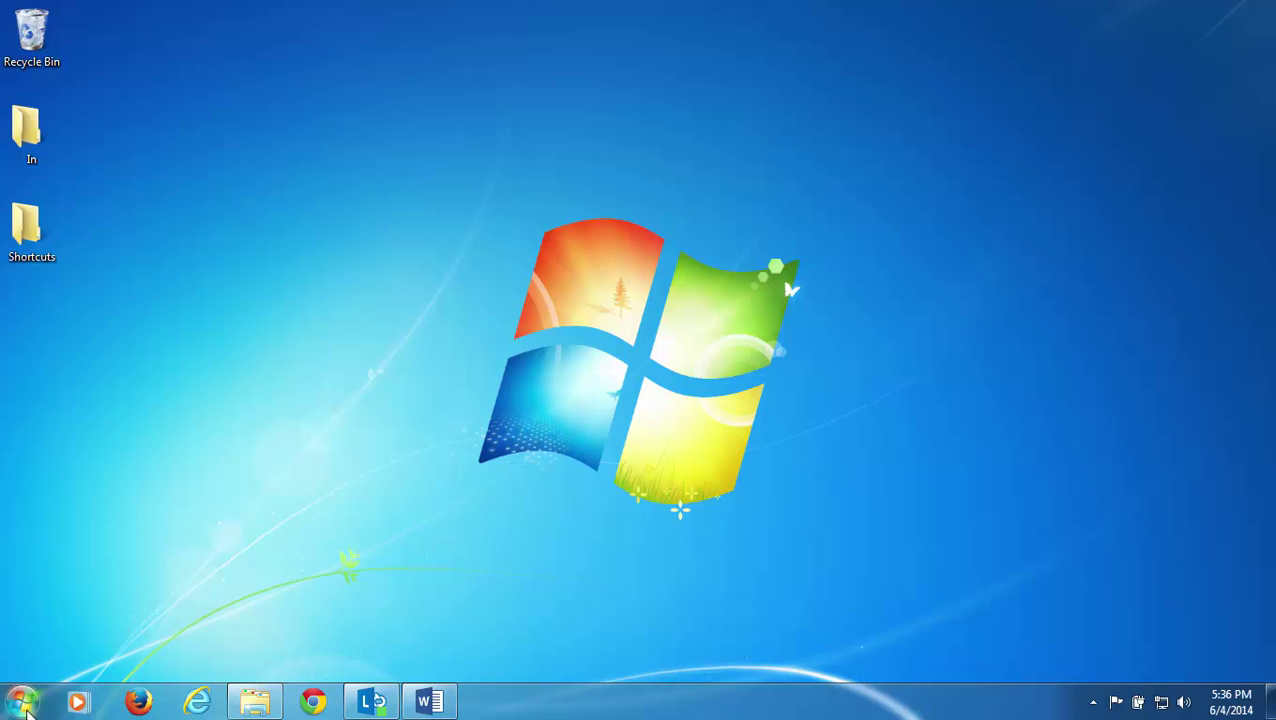
# Open the Data Sources (ODBC) administrator with administrator rights
pyautogui.click(24, 703)
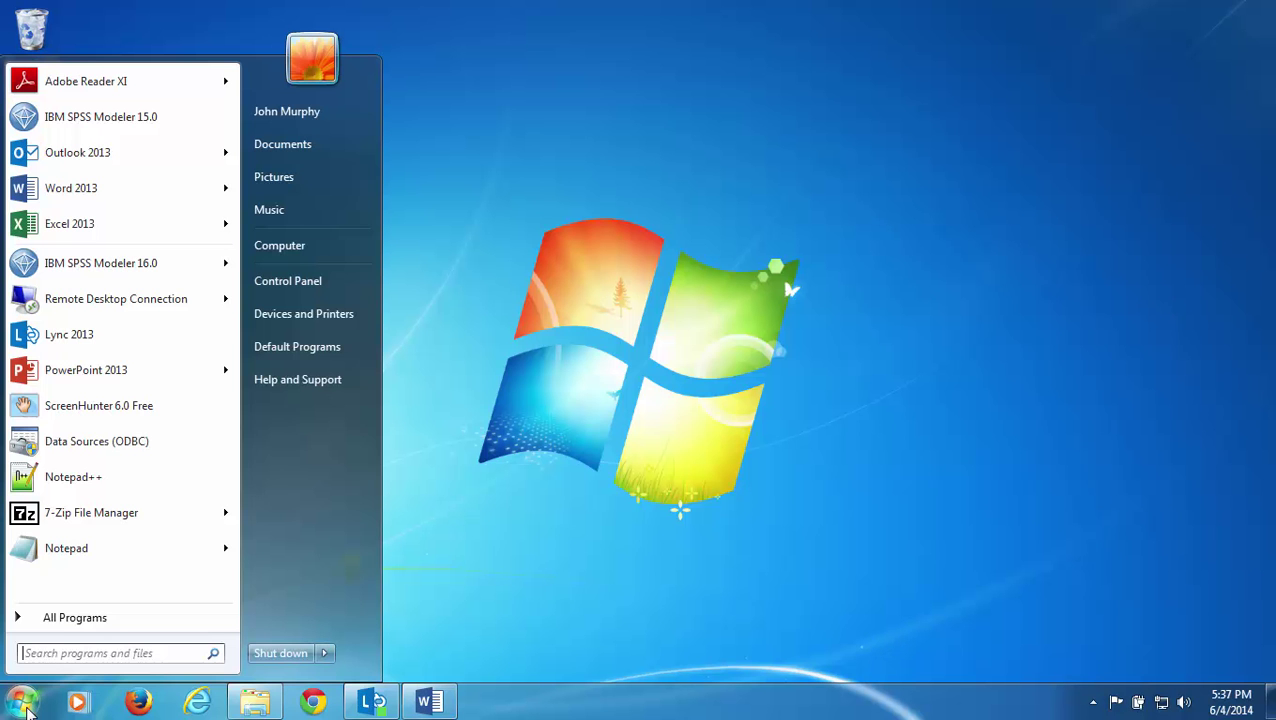
pyautogui.rightClick(121, 446)
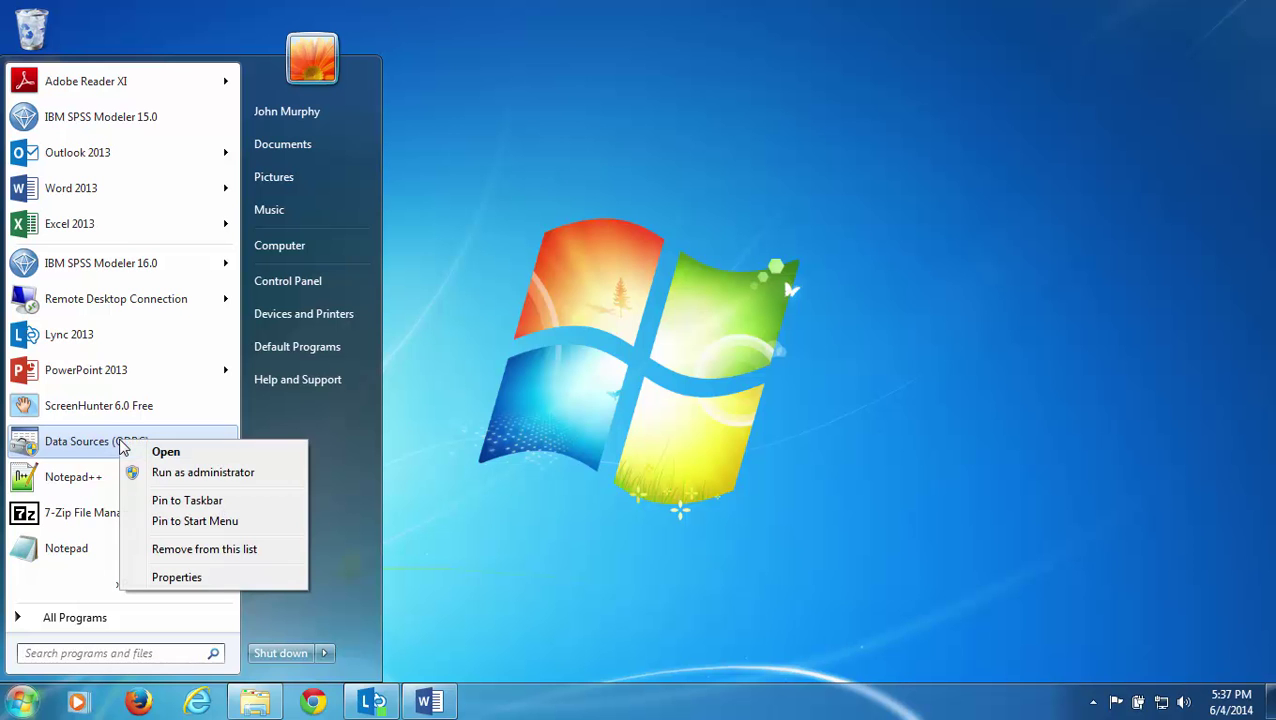
pyautogui.click(190, 474)
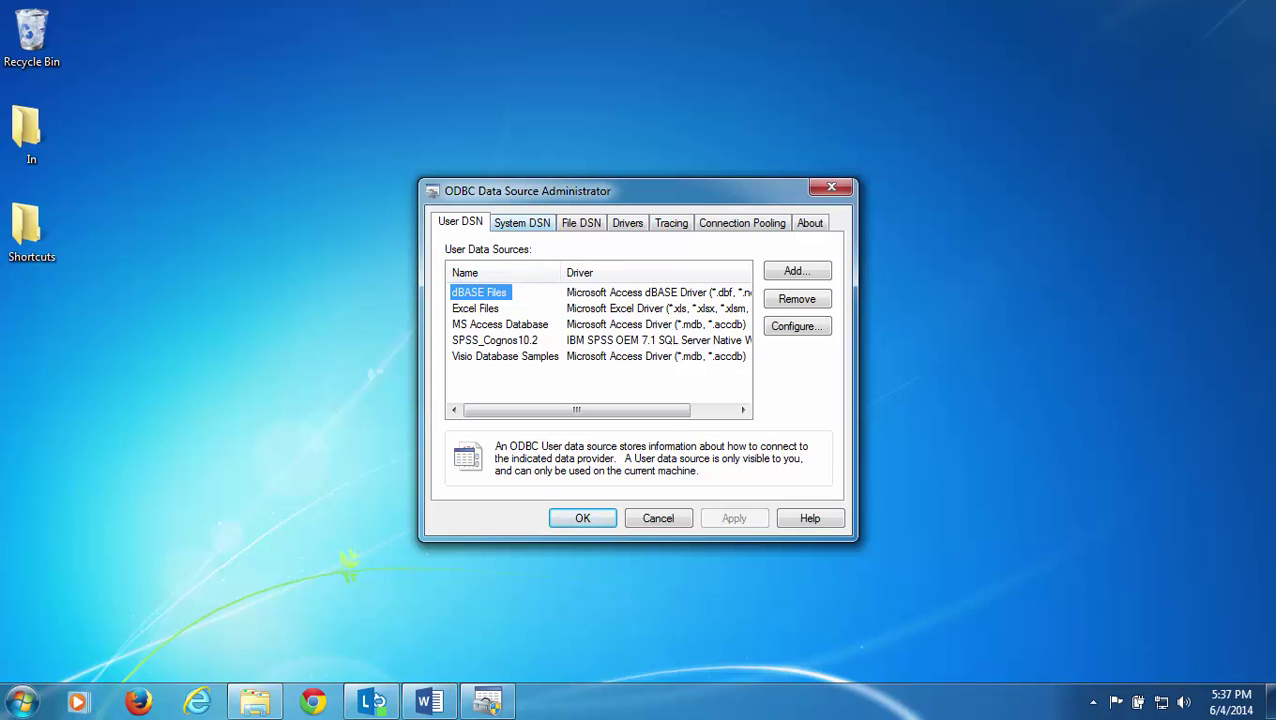
# Review the System DSN and File DSN lists and return to the User DSN list
pyautogui.click(521, 222)
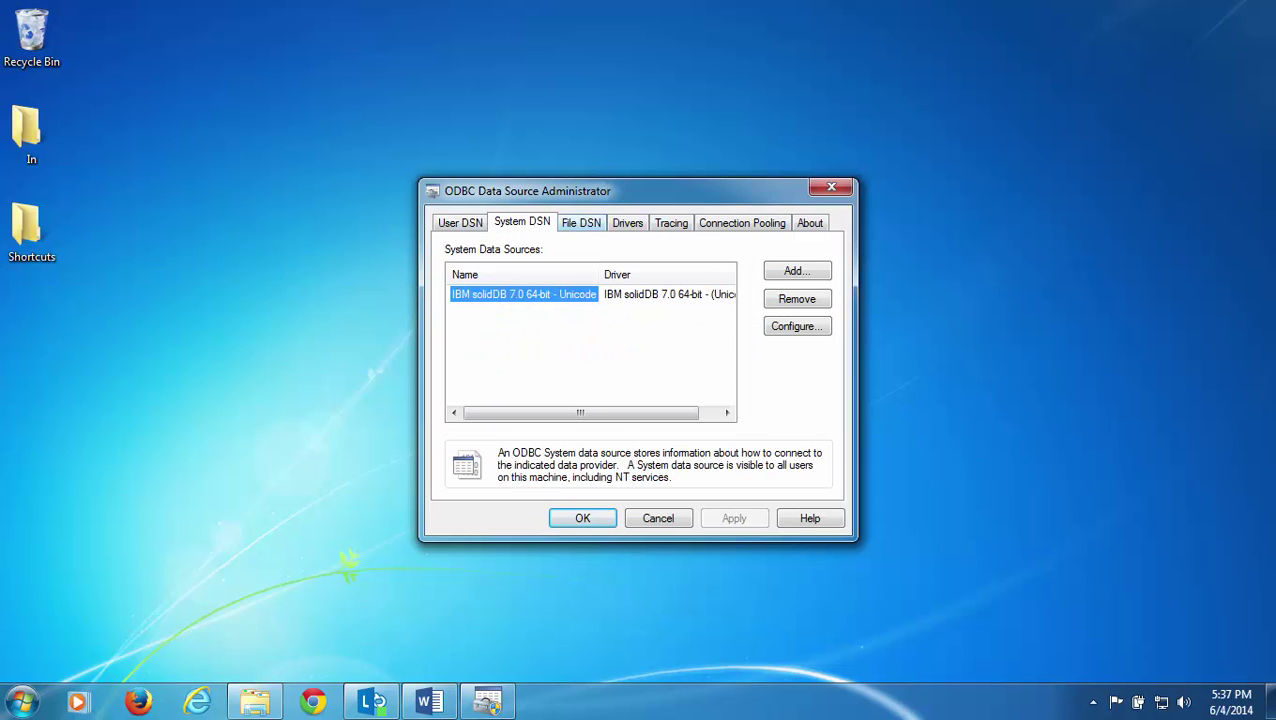
pyautogui.click(581, 222)
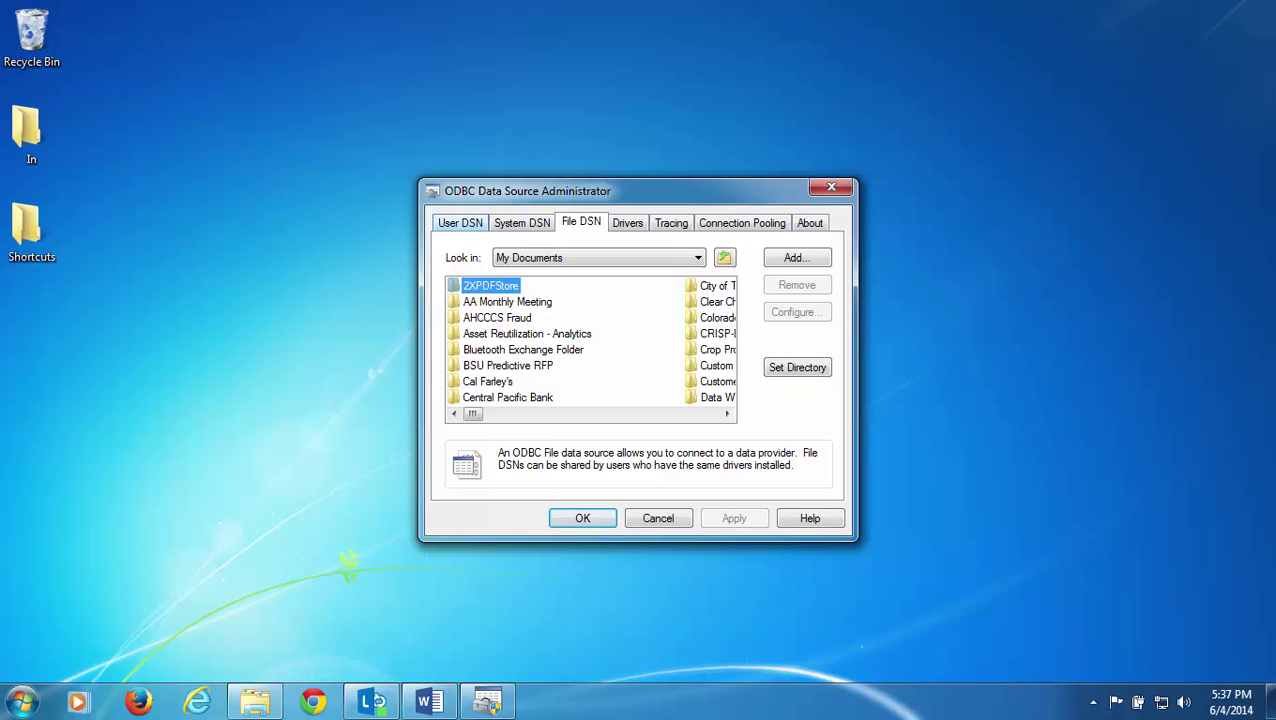
pyautogui.click(460, 222)
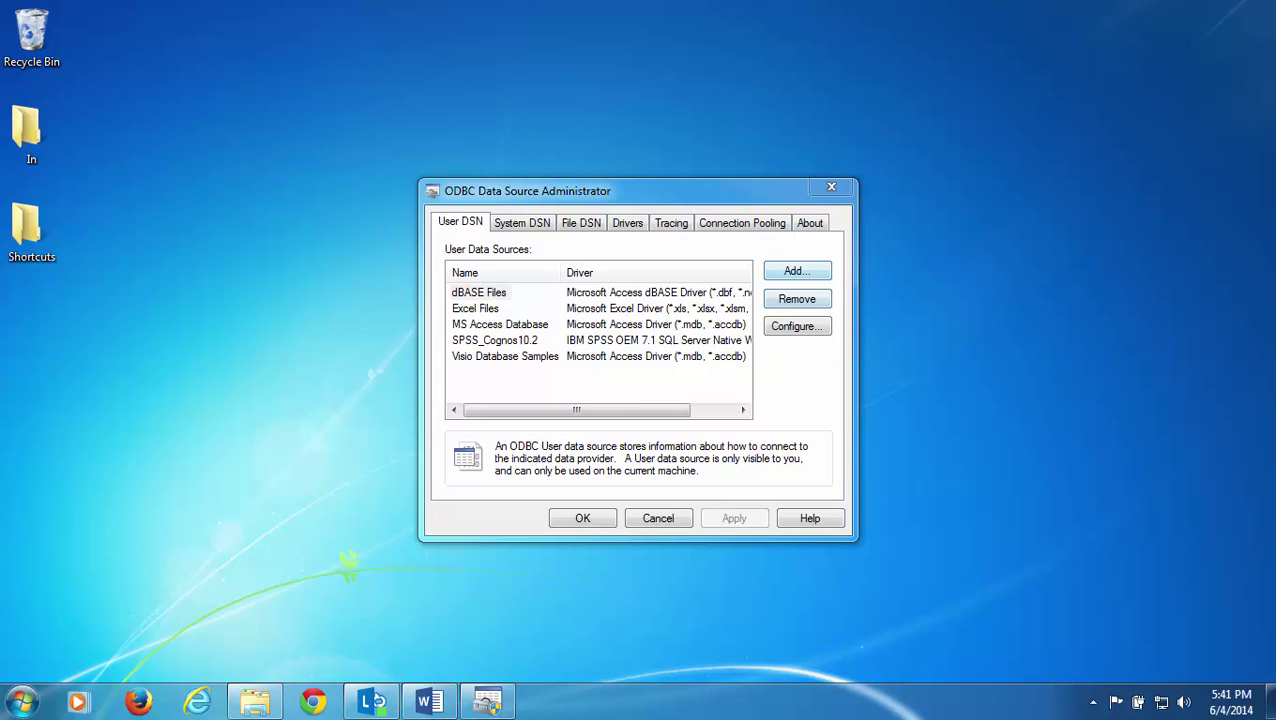
# Add a new user data source based on the IBM SPSS OEM 7.1 SQL Server Native Wire Protocol driver
pyautogui.press('Return')
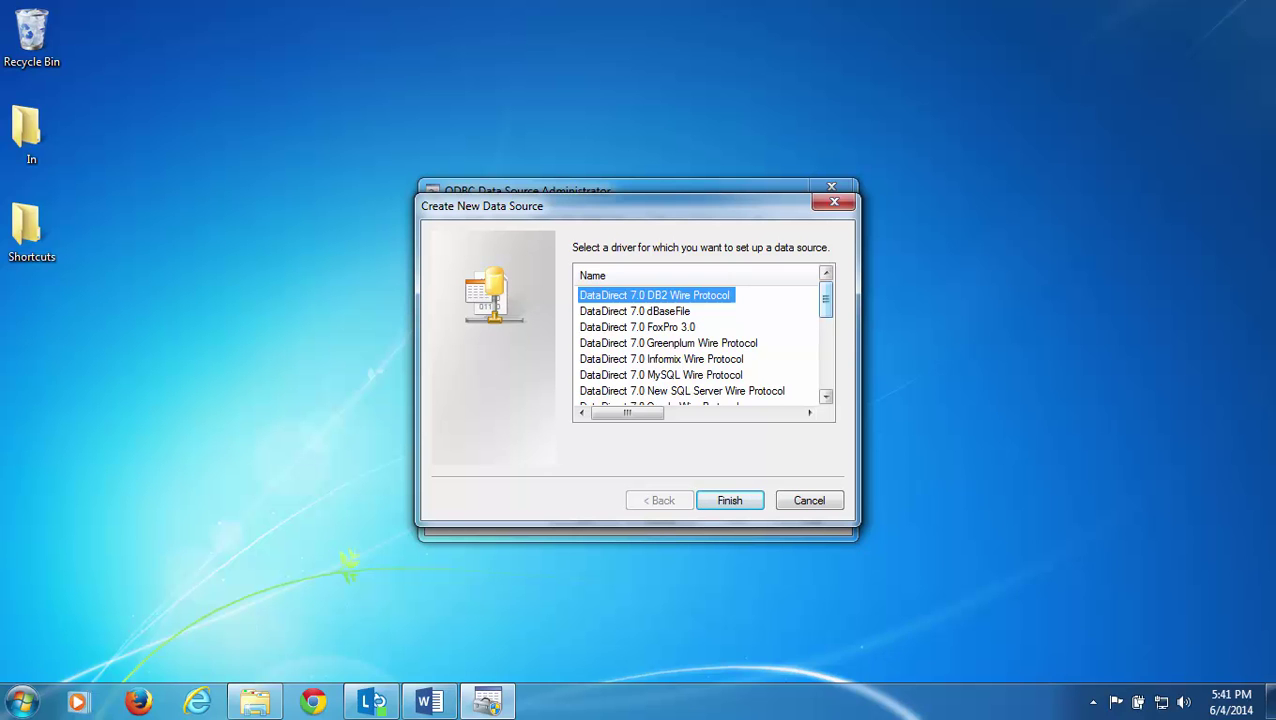
pyautogui.scroll(-1, 700, 340)
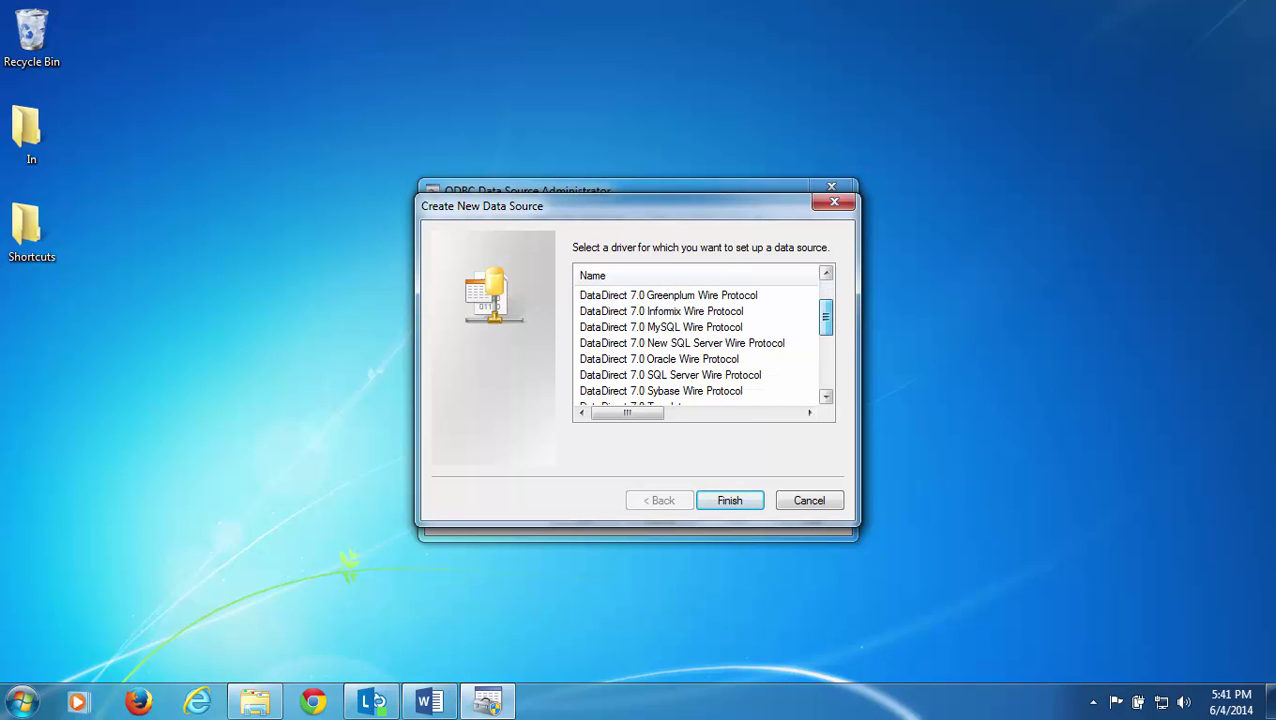
pyautogui.scroll(-2, 700, 340)
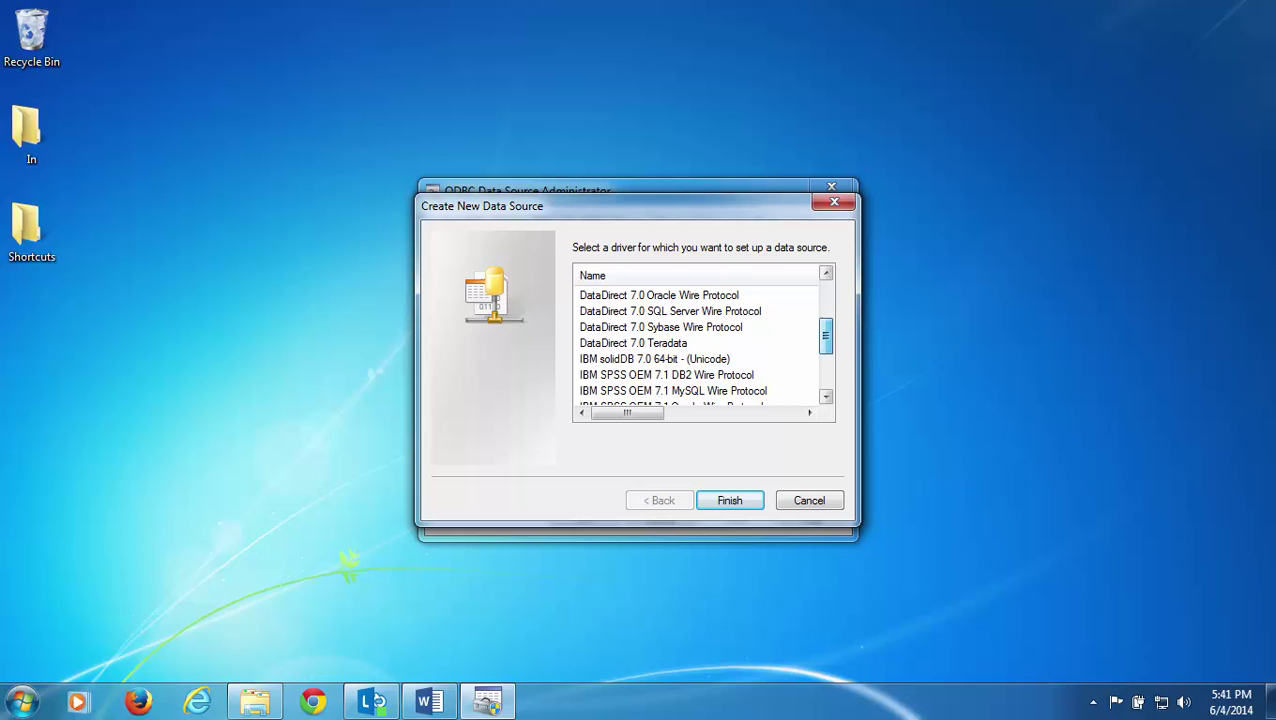
pyautogui.scroll(-1, 700, 340)
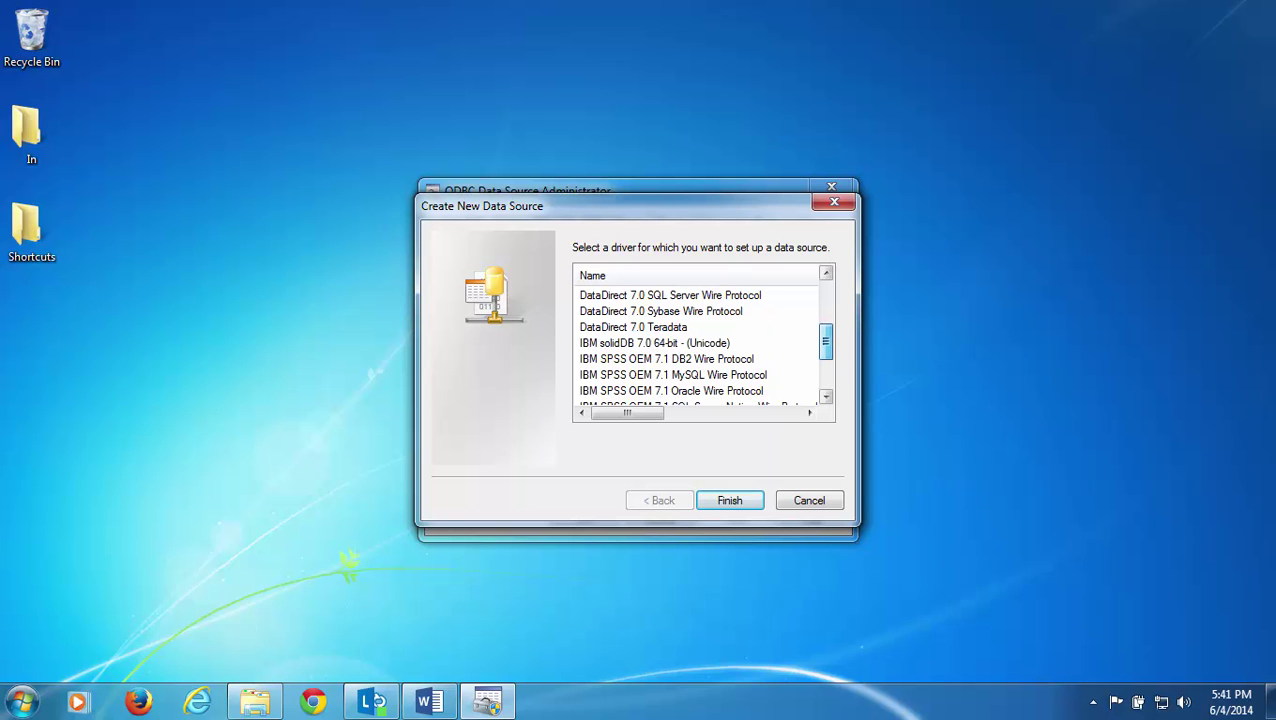
pyautogui.scroll(-2, 700, 340)
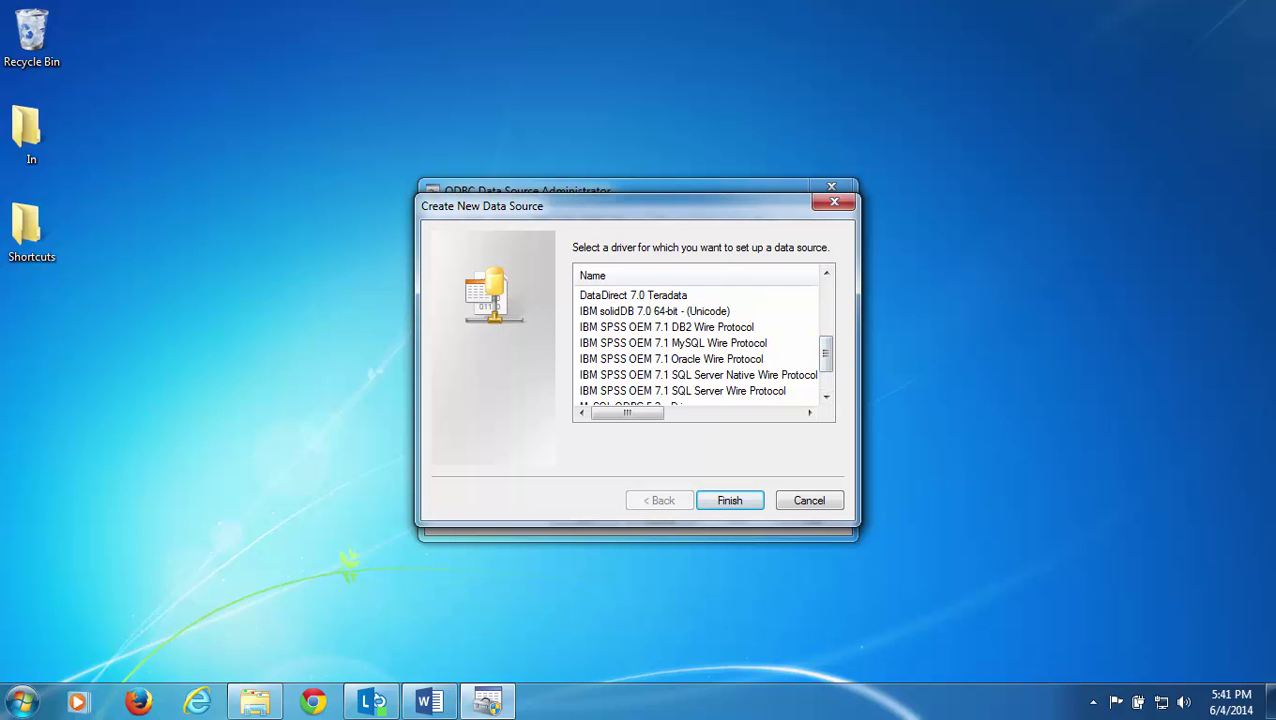
pyautogui.click(697, 375)
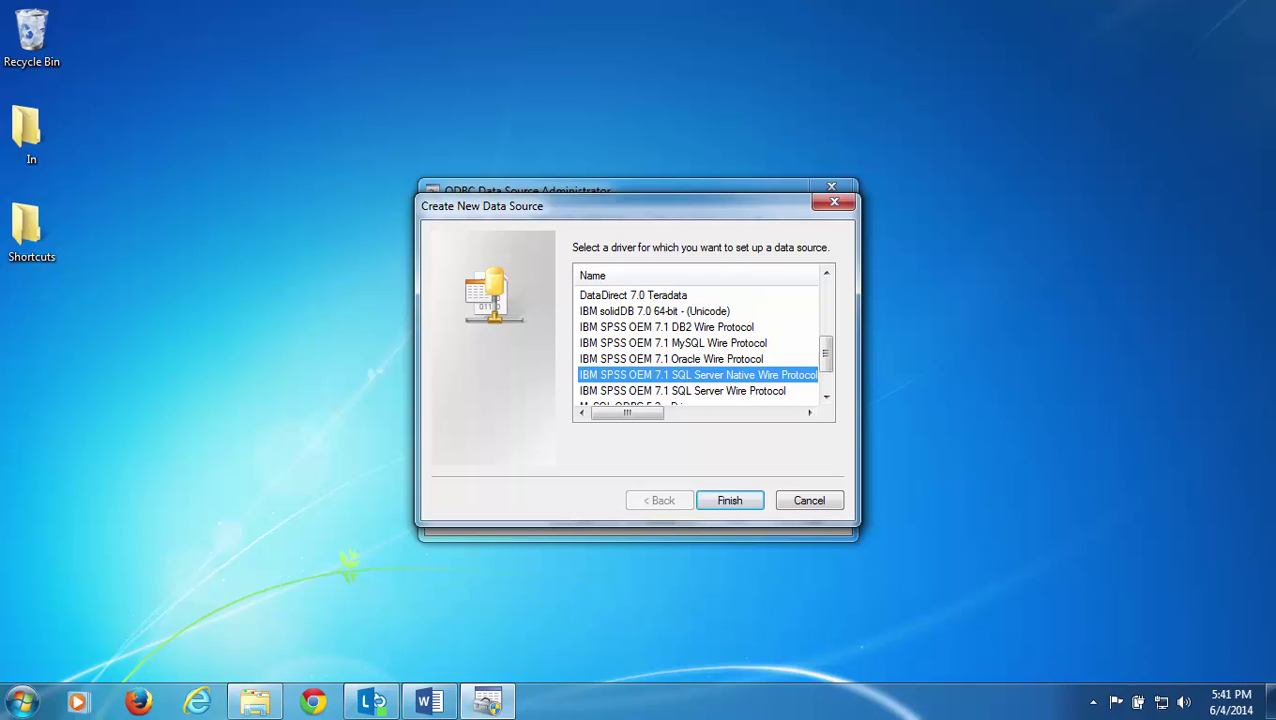
pyautogui.click(729, 500)
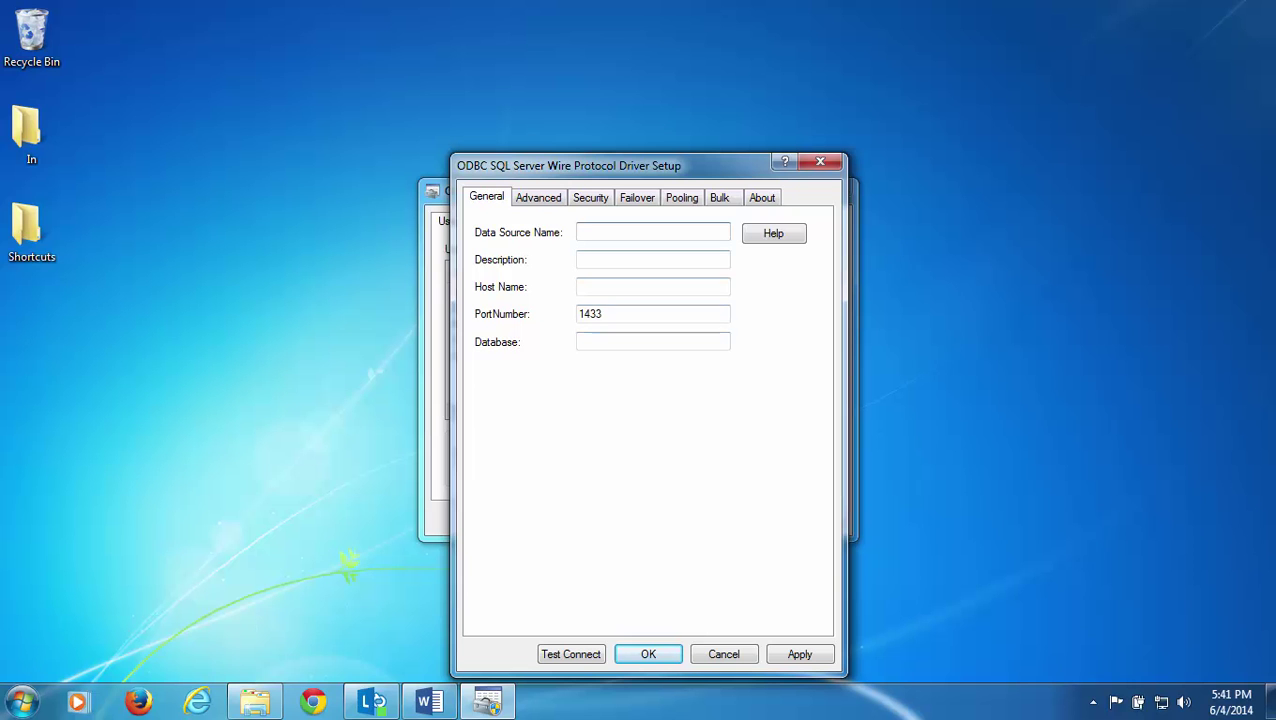
# Name the new data source Murphy_Test and describe it as "Connection to SQL Test DB"
pyautogui.write('Mur')
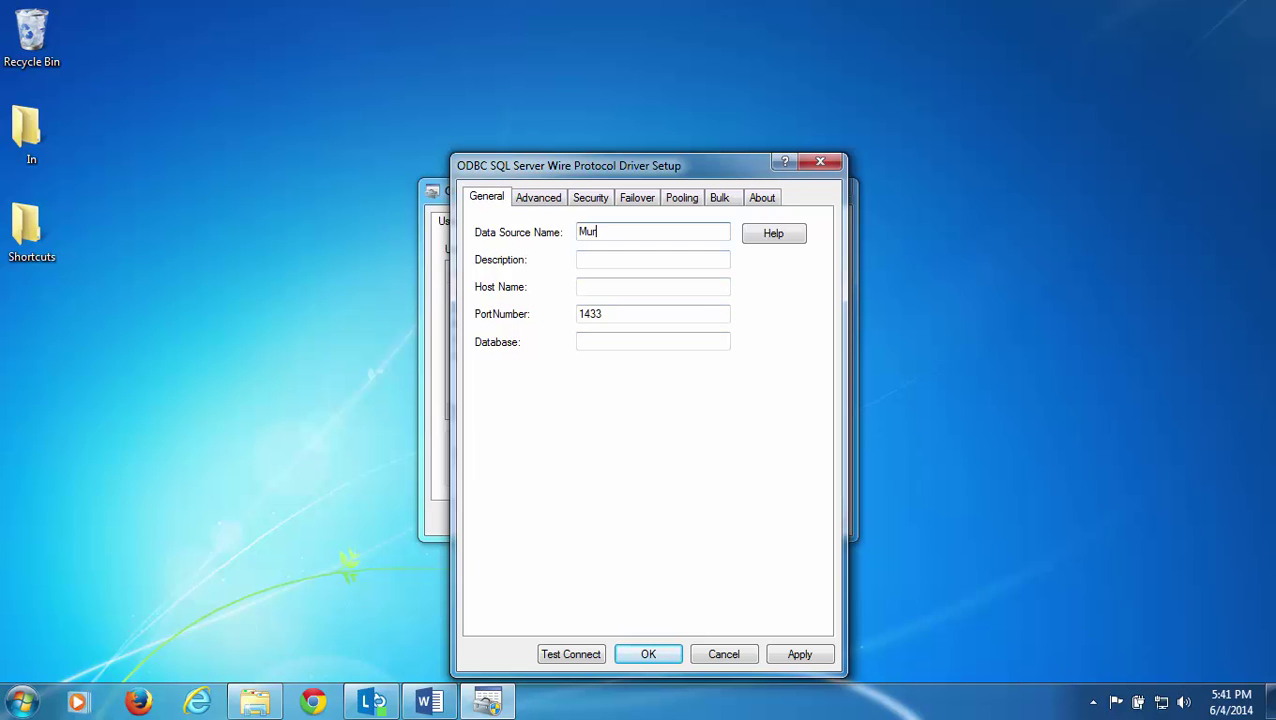
pyautogui.write('phy_Test')
pyautogui.click(600, 259)
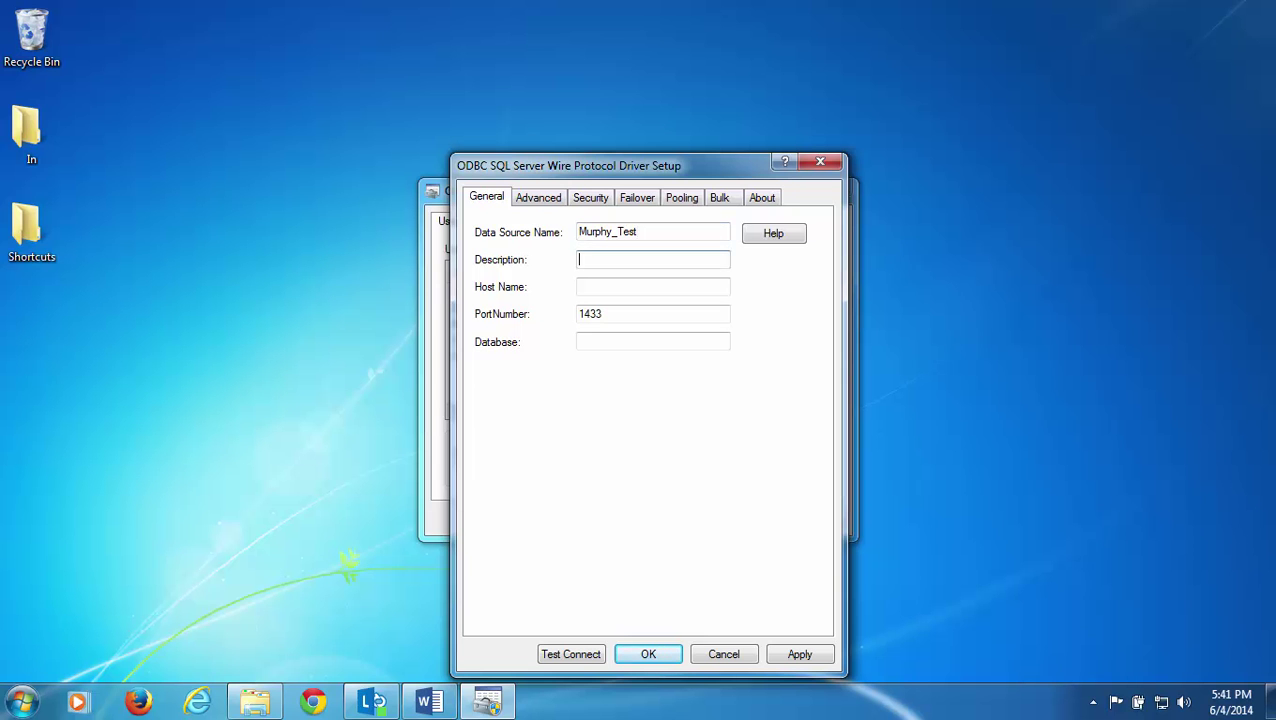
pyautogui.write('Connection to SQL Test DB')
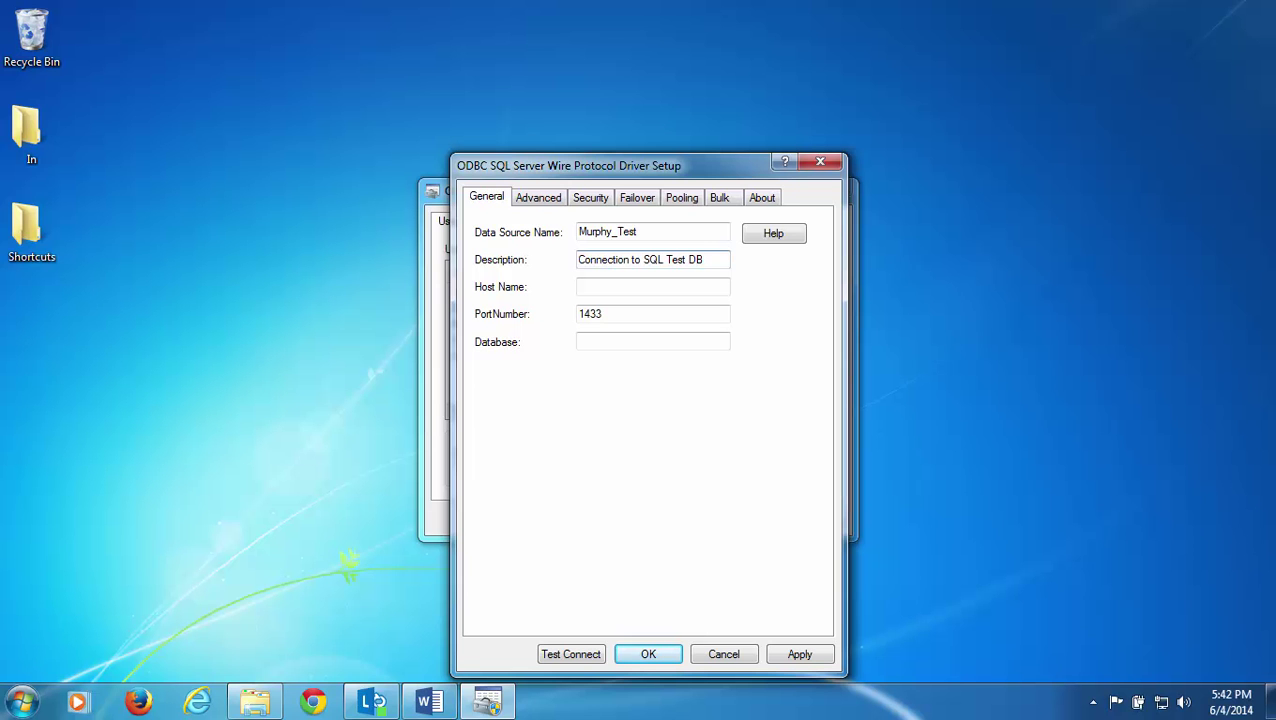
# Set the data source's host name to sql1.infolink.local and its database to SPSS_Murphy_Test
pyautogui.click(580, 287)
pyautogui.write('sql1.infolink')
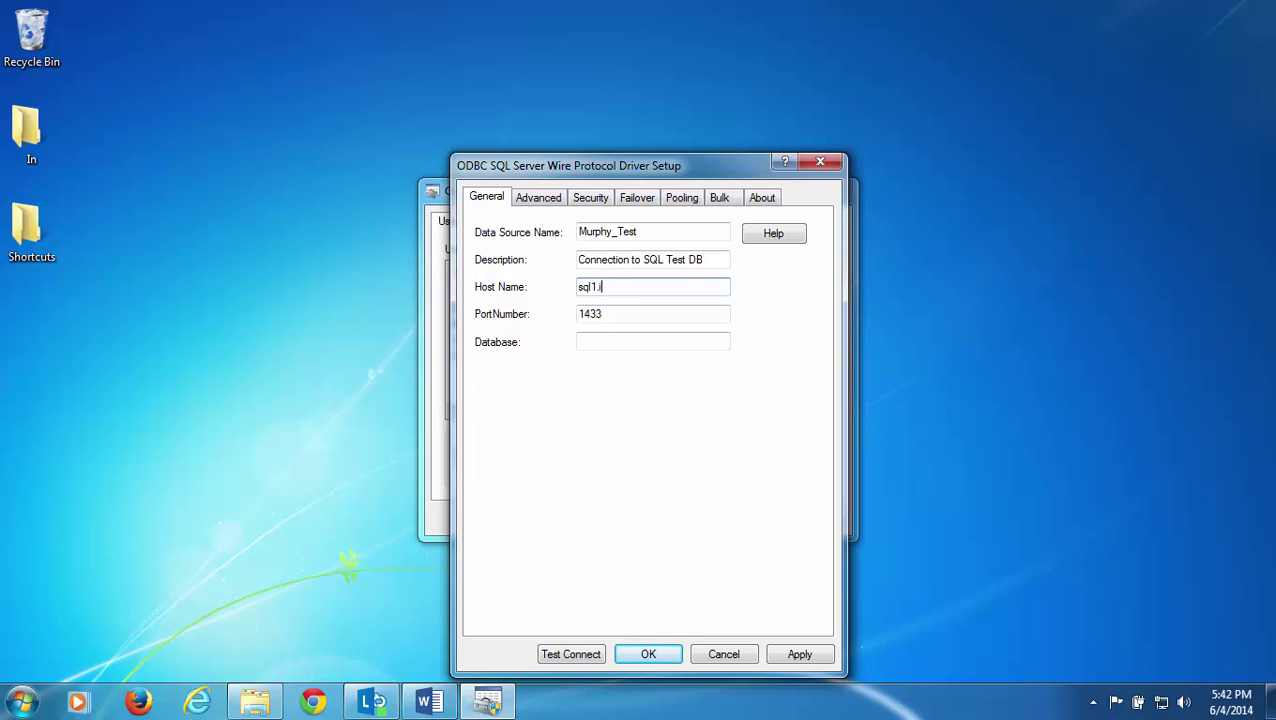
pyautogui.press('BackSpace')
pyautogui.press('BackSpace')
pyautogui.write('nk.local')
pyautogui.press('Tab')
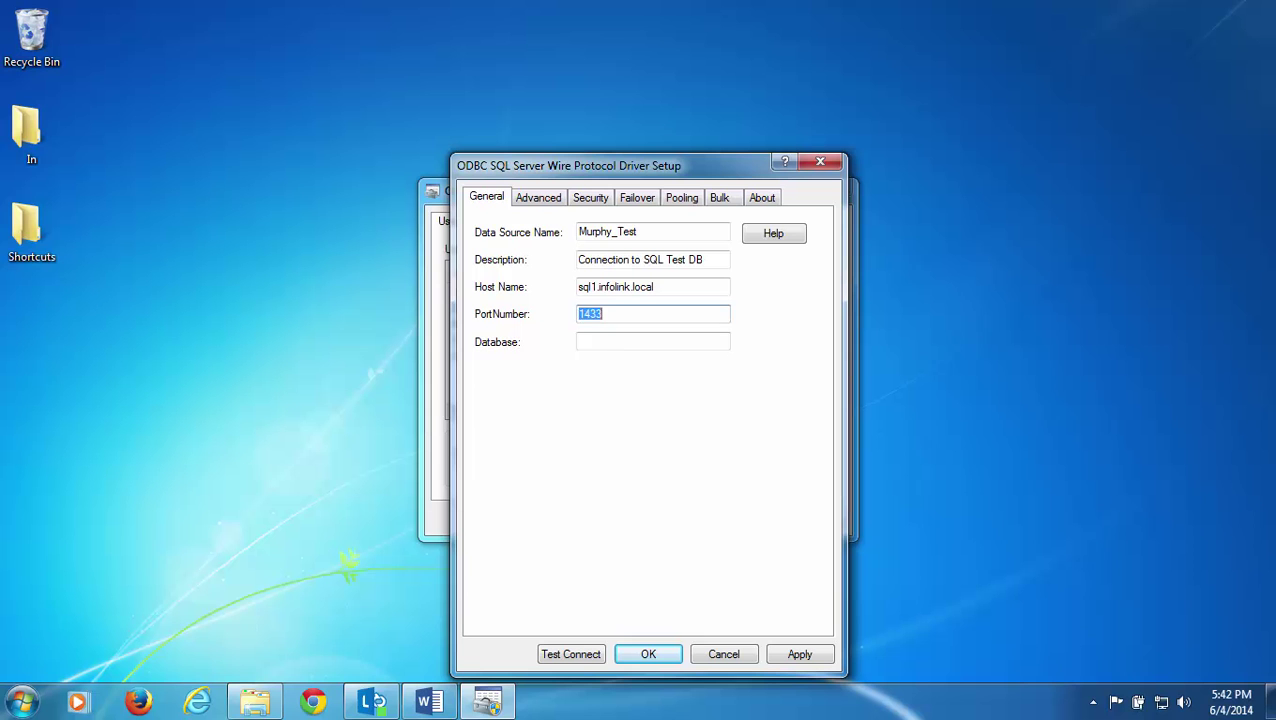
pyautogui.click(620, 342)
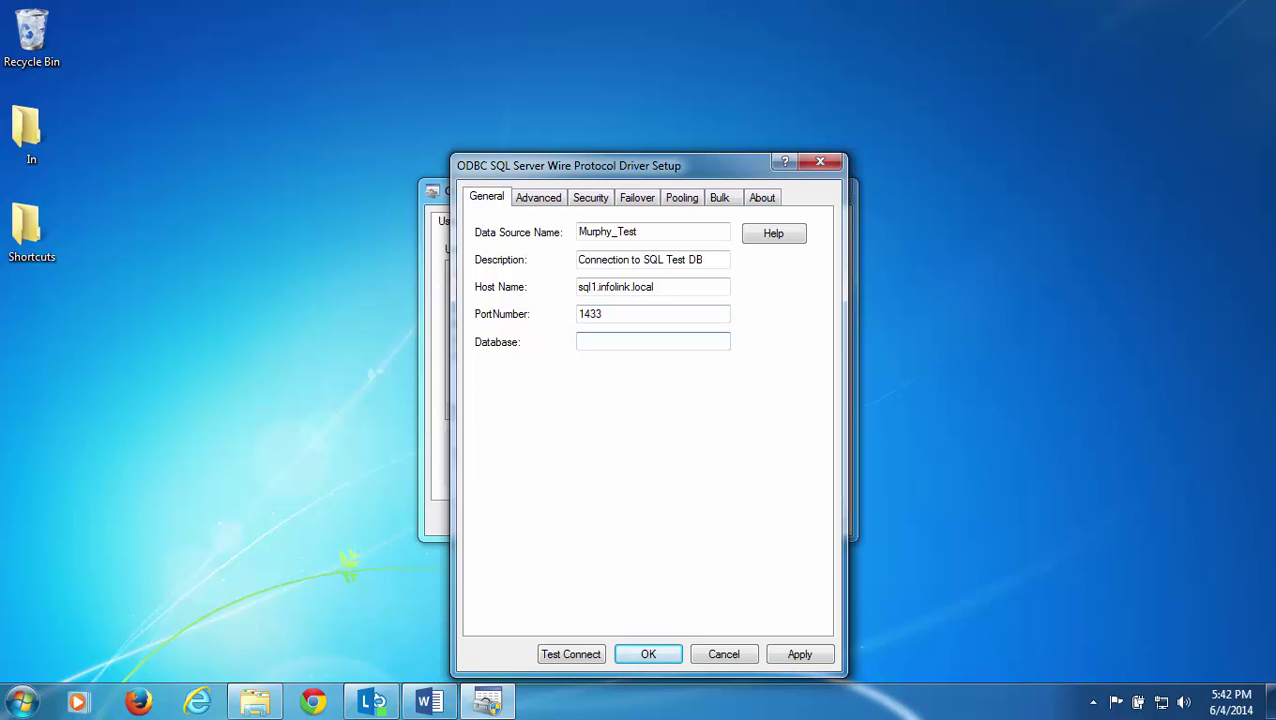
pyautogui.write('SPSS_Murphy_Test')
# Set the authentication user name to sa and test the connection by logging on with the account password
pyautogui.click(590, 197)
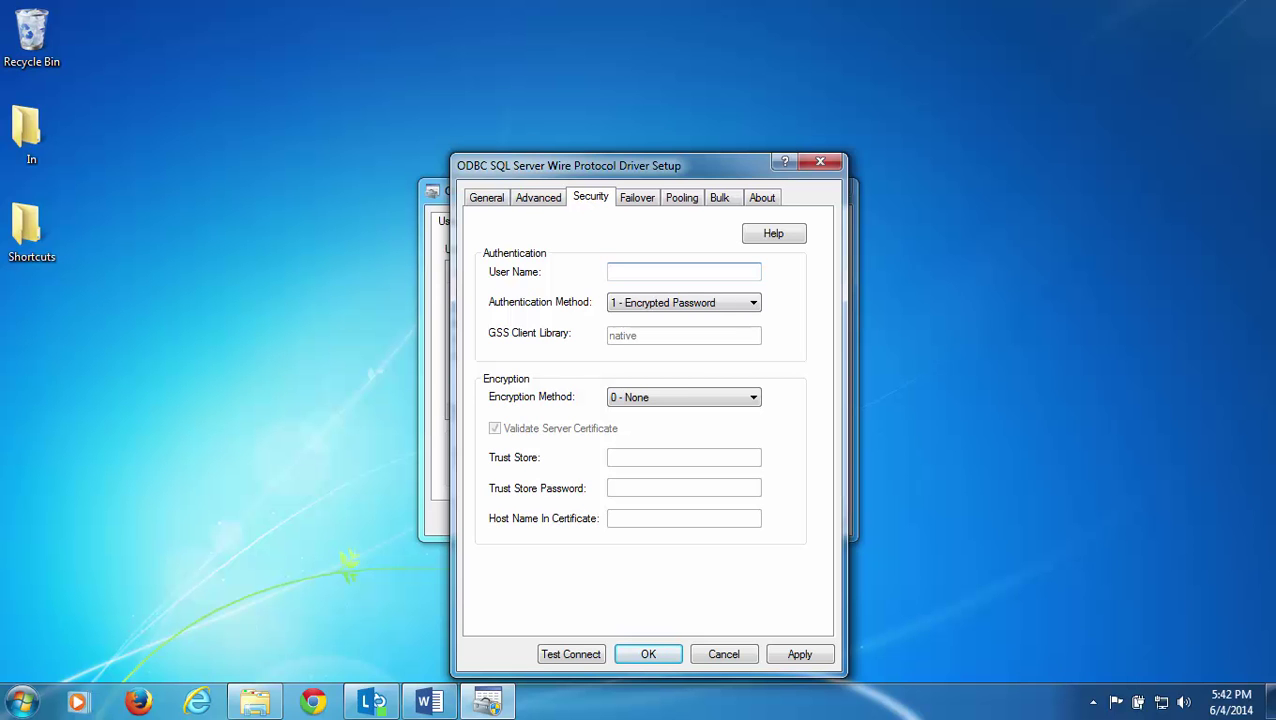
pyautogui.write('sa')
pyautogui.hotkey('alt', 't')
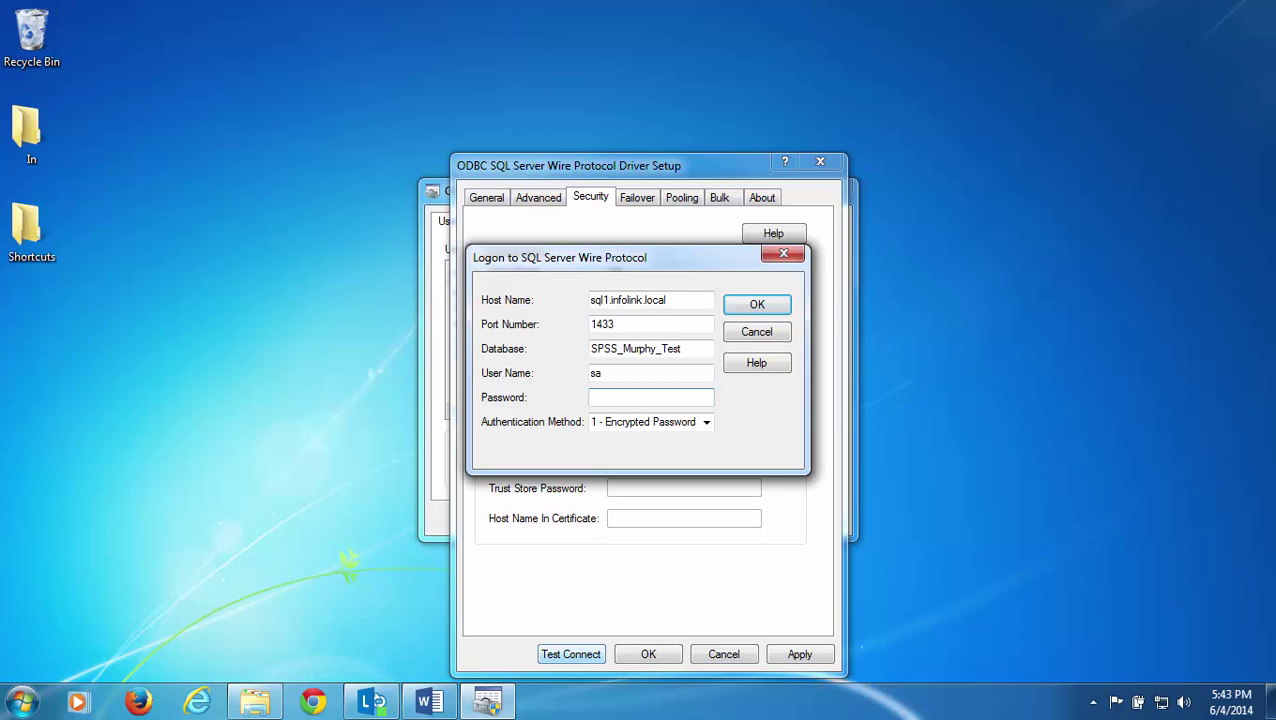
pyautogui.write('••••••••••')
pyautogui.press('Return')
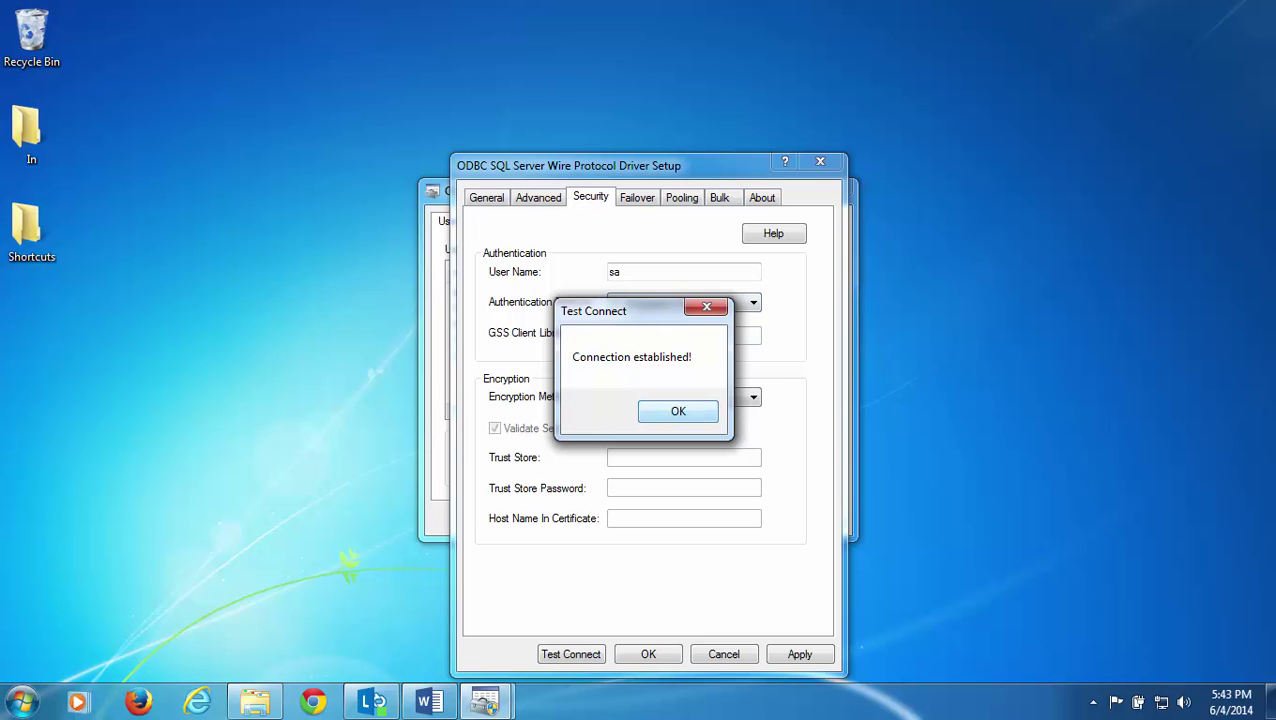
pyautogui.press('Return')
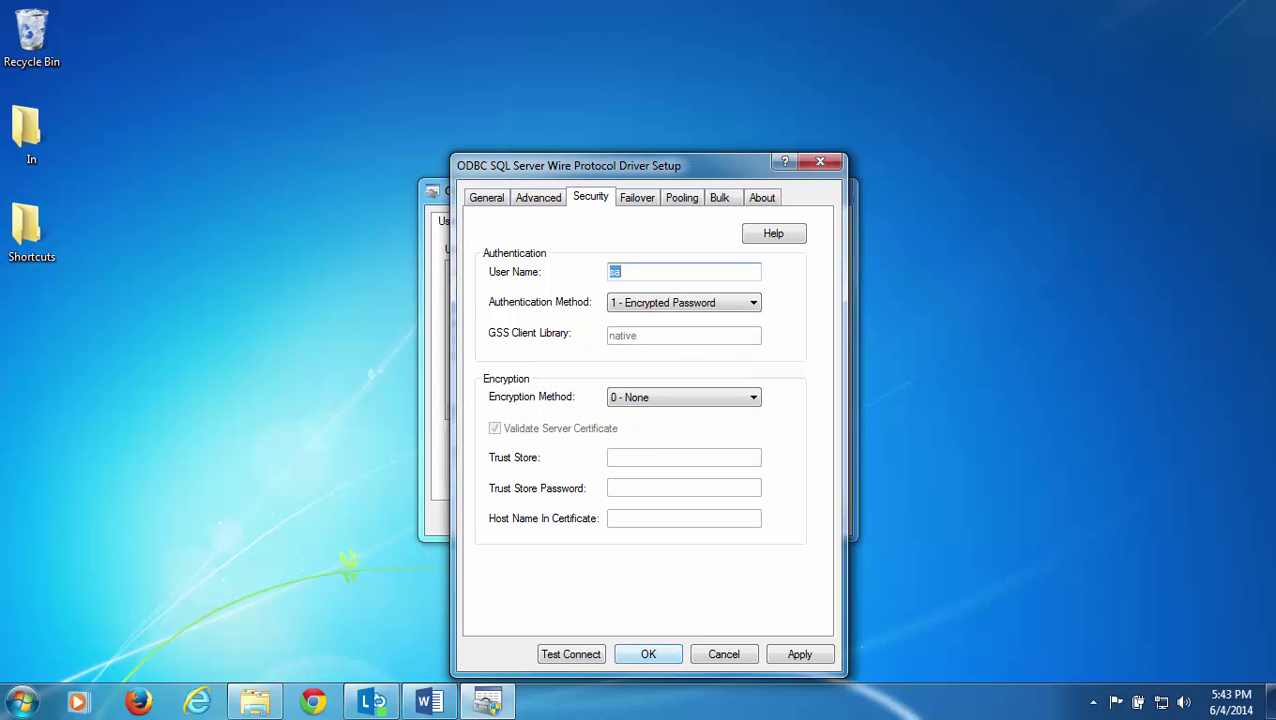
# Save the SQL Server data source setup and close the ODBC Data Source Administrator, accepting its settings
pyautogui.click(652, 656)
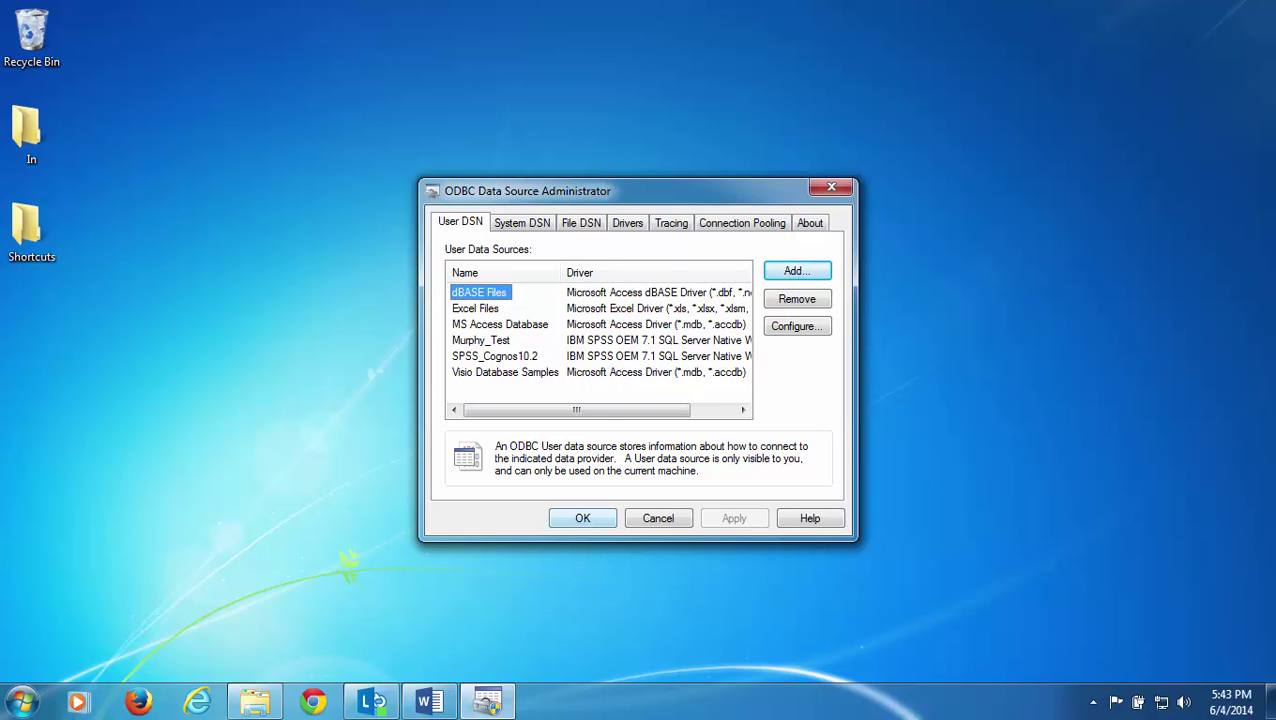
pyautogui.click(586, 516)
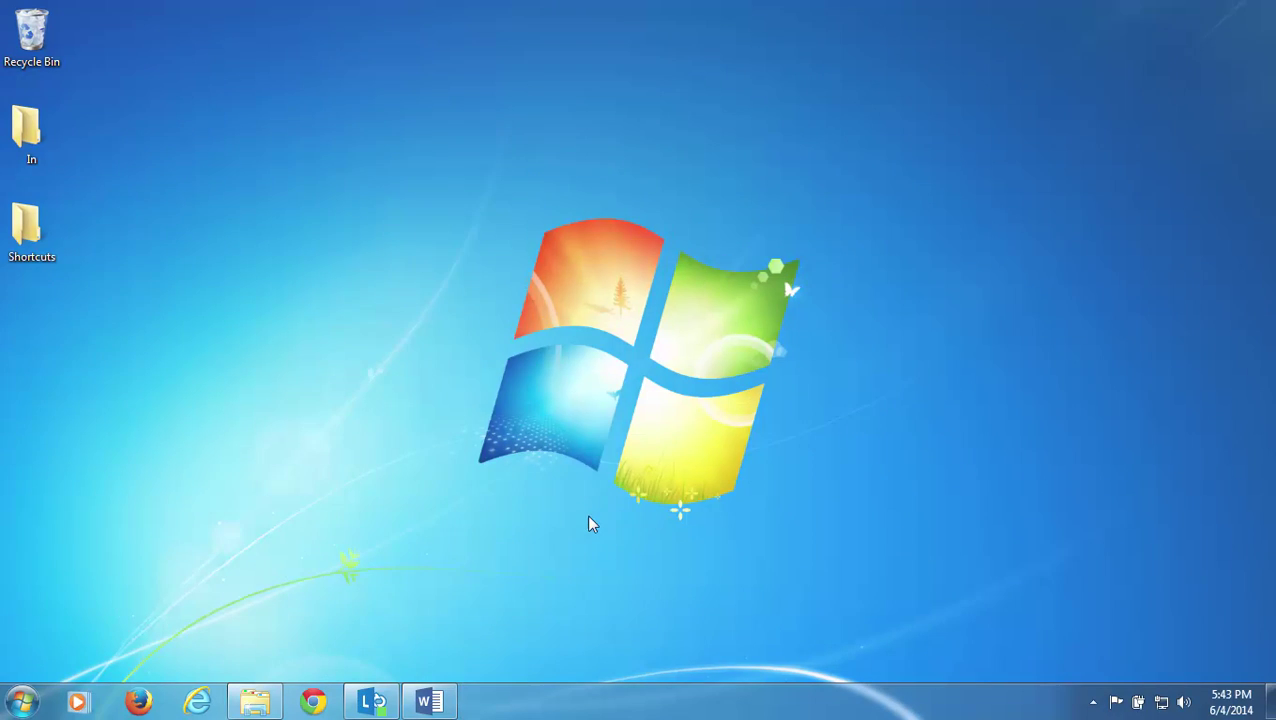